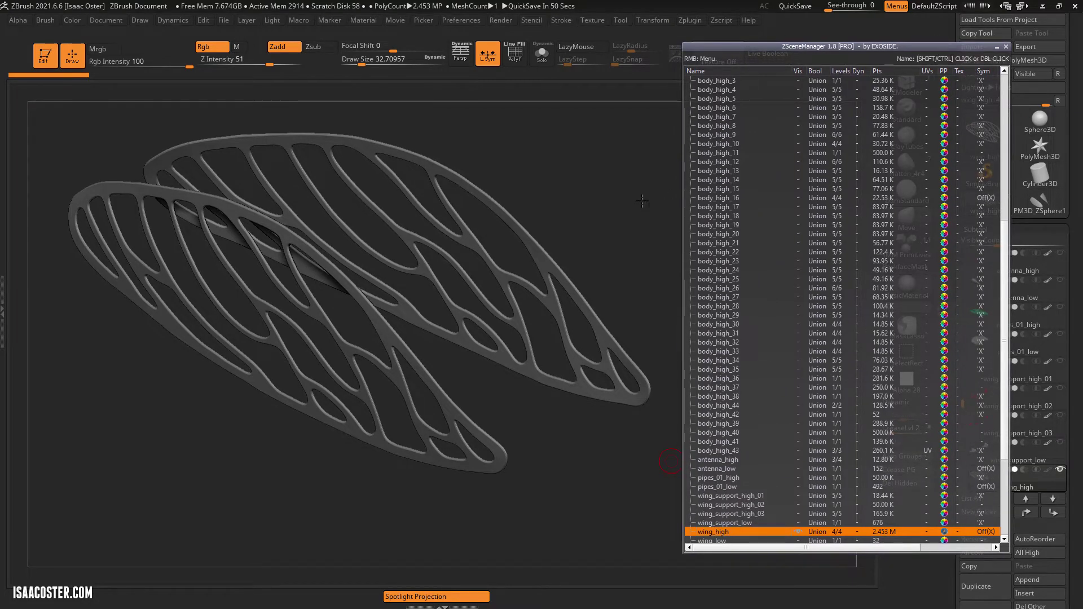
# - Look through the body_high subtools in the ZSceneManager list, checking individual parts such as body_high_2, body_high_17, body_high_24 and body_high_40
pyautogui.moveTo(642, 201); pyautogui.dragTo(626, 261)
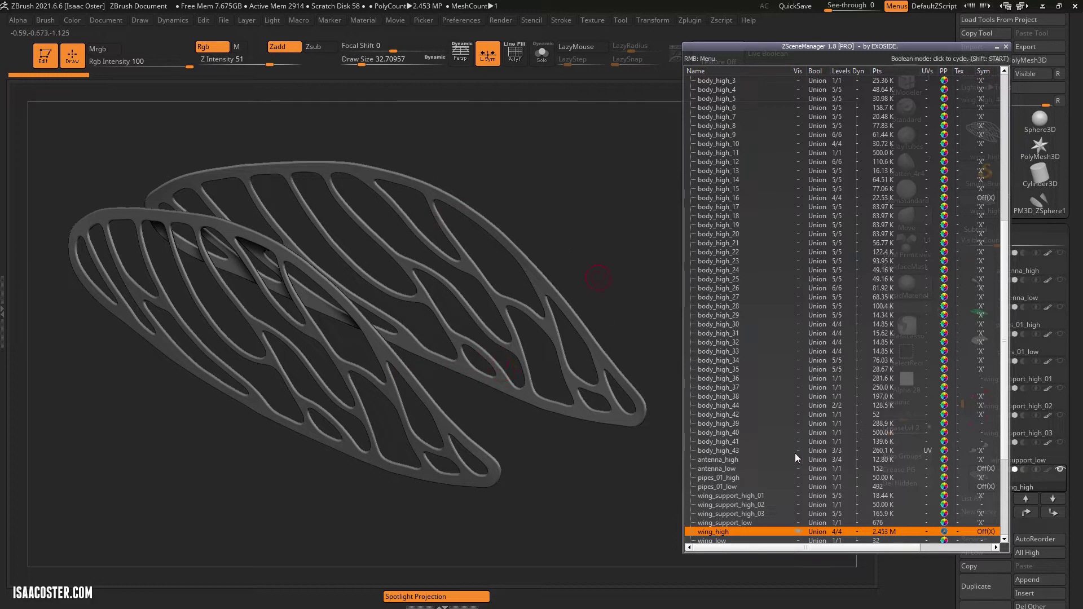
pyautogui.scroll(-5, 718, 494)
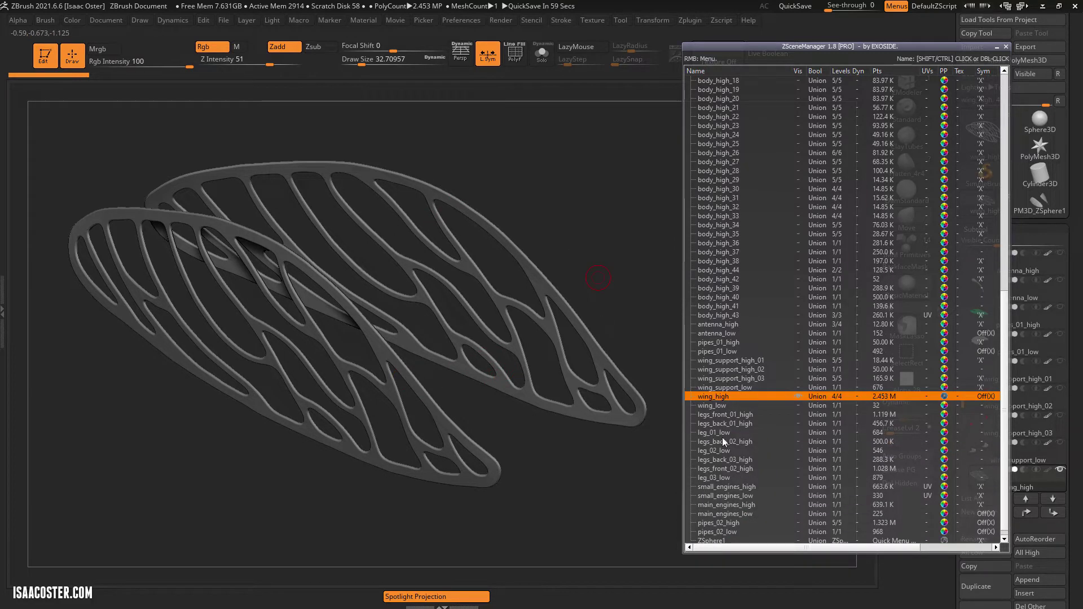
pyautogui.scroll(15, 736, 249)
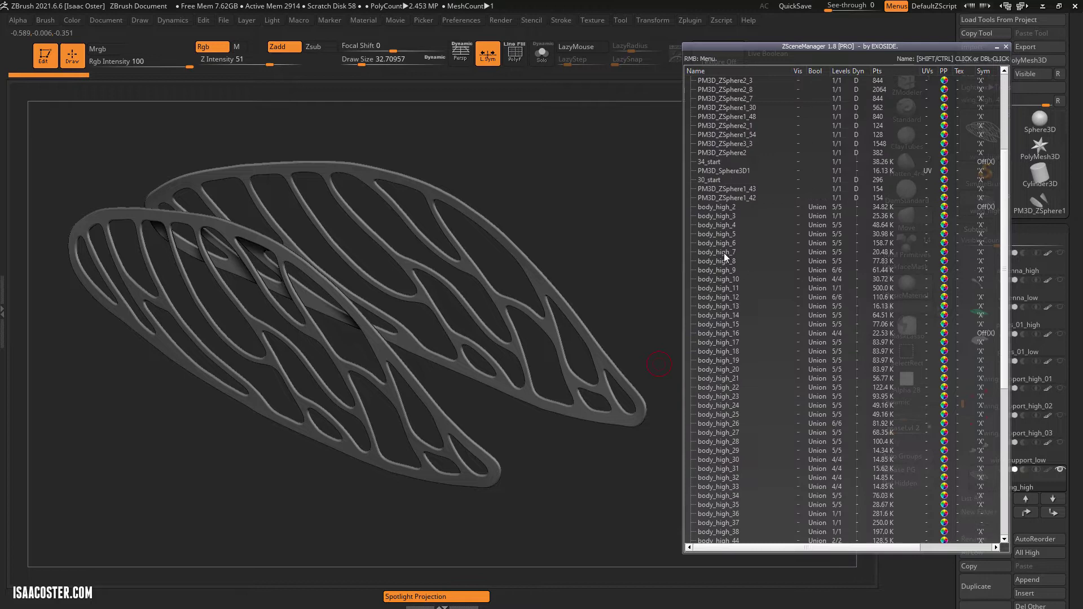
pyautogui.scroll(-4, 734, 248)
pyautogui.click(730, 242)
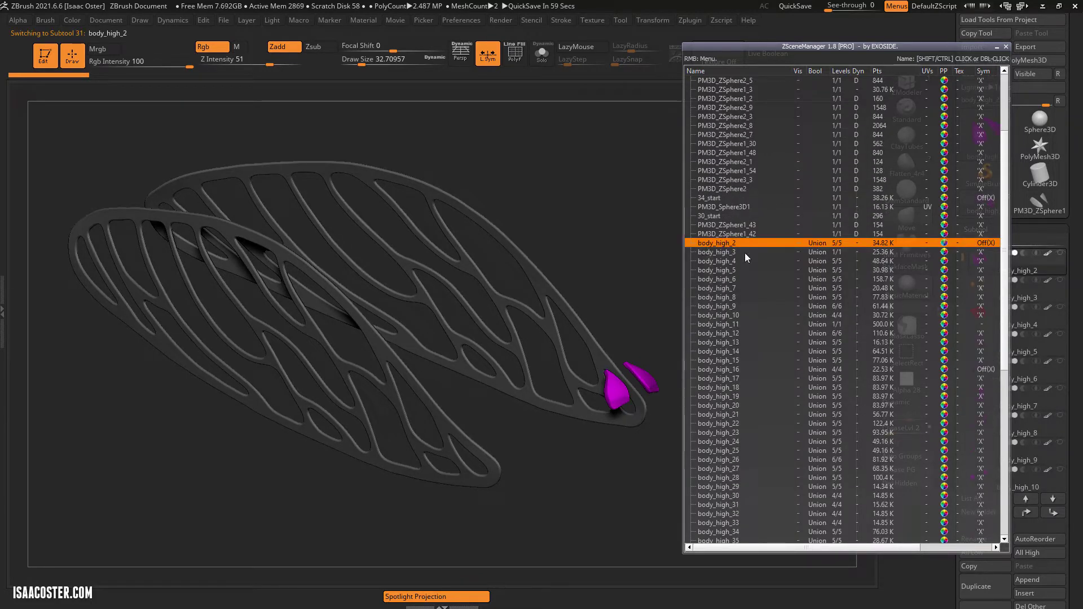
pyautogui.scroll(-5, 730, 256)
pyautogui.click(726, 244)
pyautogui.click(720, 307)
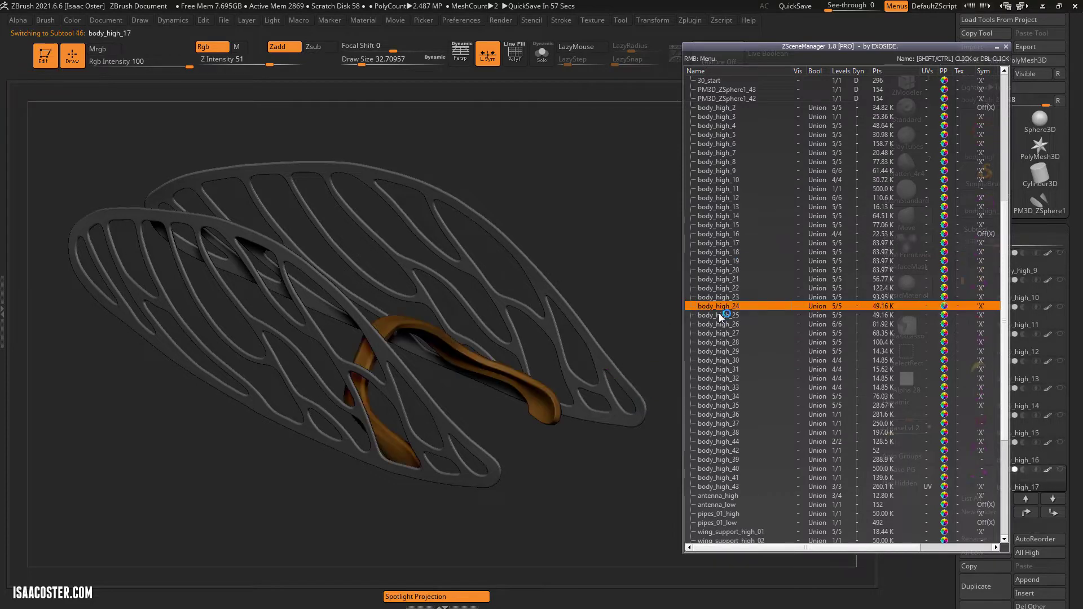
pyautogui.click(716, 360)
pyautogui.click(714, 396)
pyautogui.click(719, 432)
pyautogui.click(728, 468)
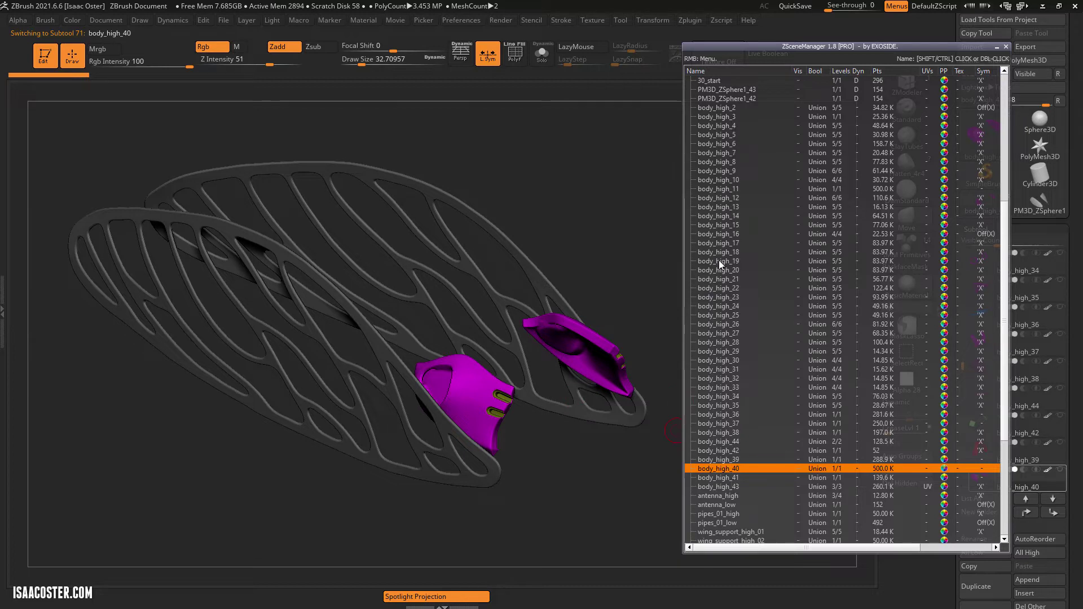
# - Select every subtool whose name matches the pattern *high*
pyautogui.rightClick(754, 261)
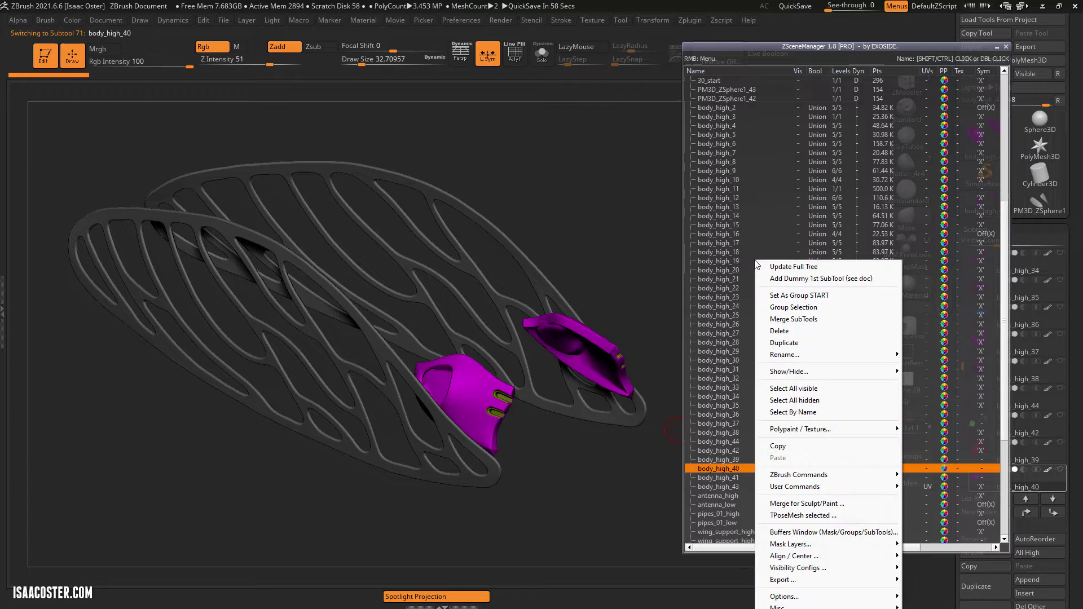
pyautogui.rightClick(723, 147)
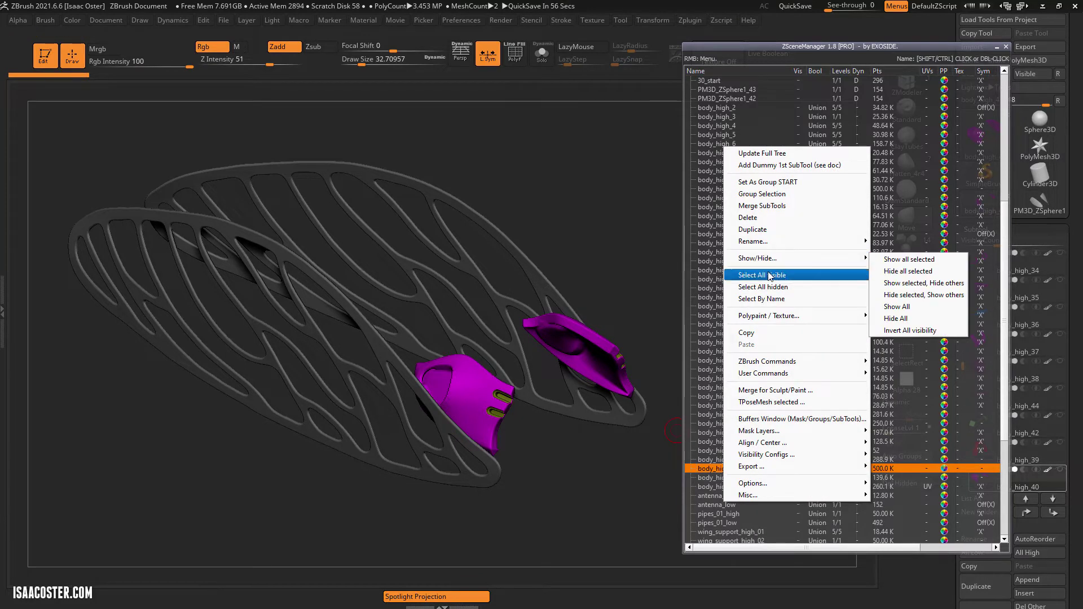
pyautogui.click(773, 299)
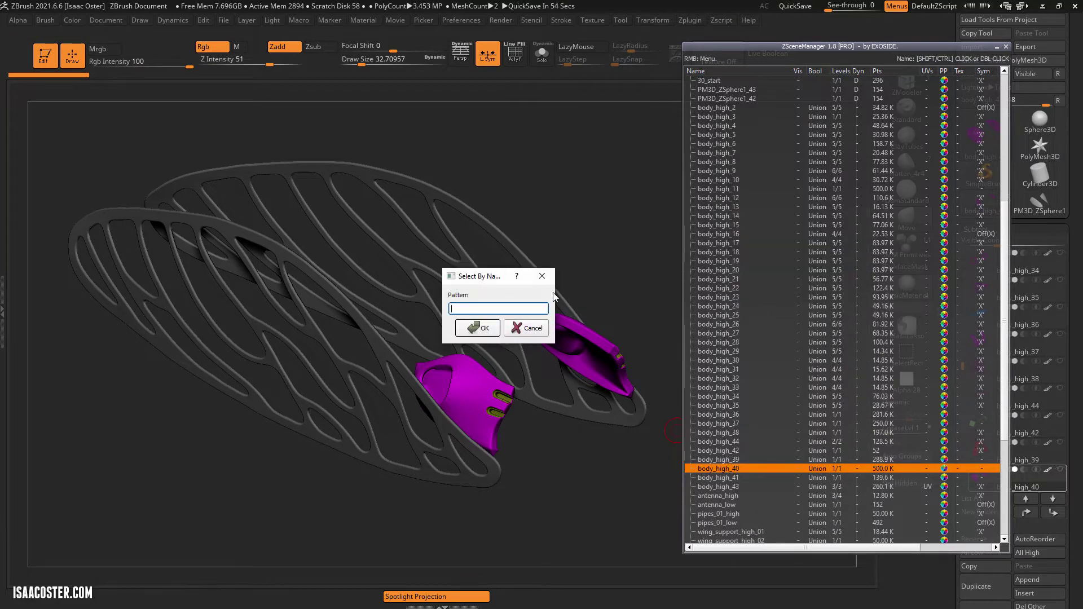
pyautogui.write('*high*')
pyautogui.press('Return')
pyautogui.scroll(-10, 770, 389)
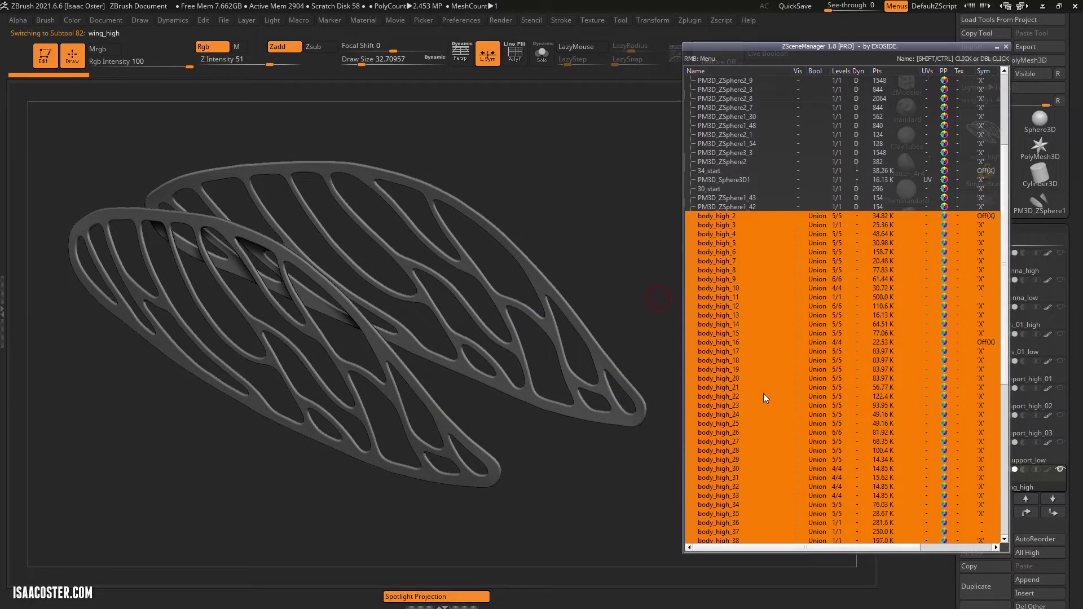
# - Show only the selected high-poly subtools, hide all others, and inspect the full cicada
pyautogui.rightClick(766, 358)
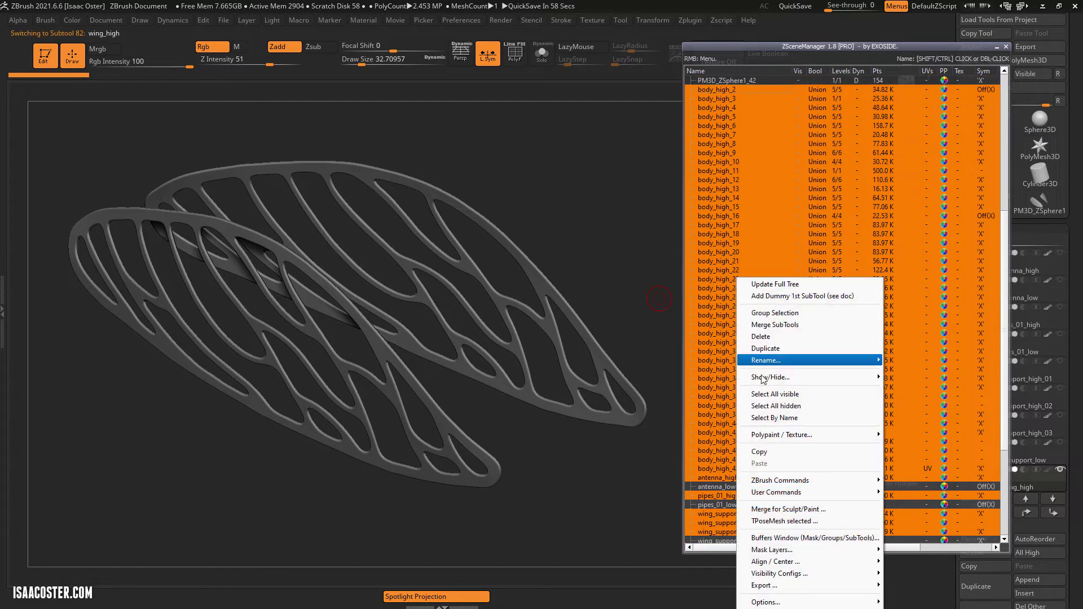
pyautogui.moveTo(792, 378)
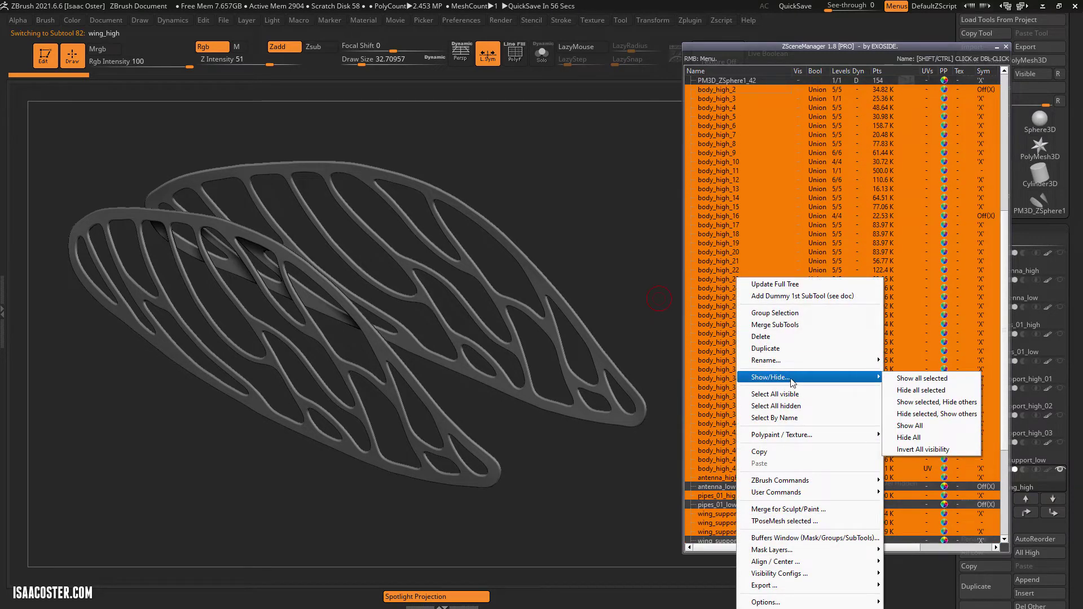
pyautogui.click(925, 405)
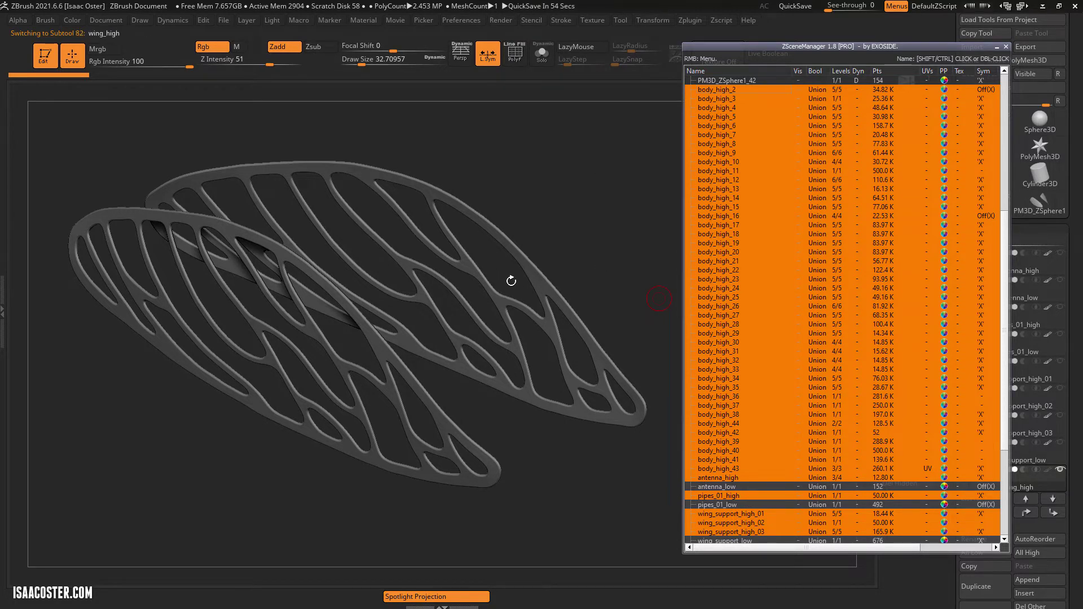
pyautogui.moveTo(577, 273); pyautogui.dragTo(583, 226)
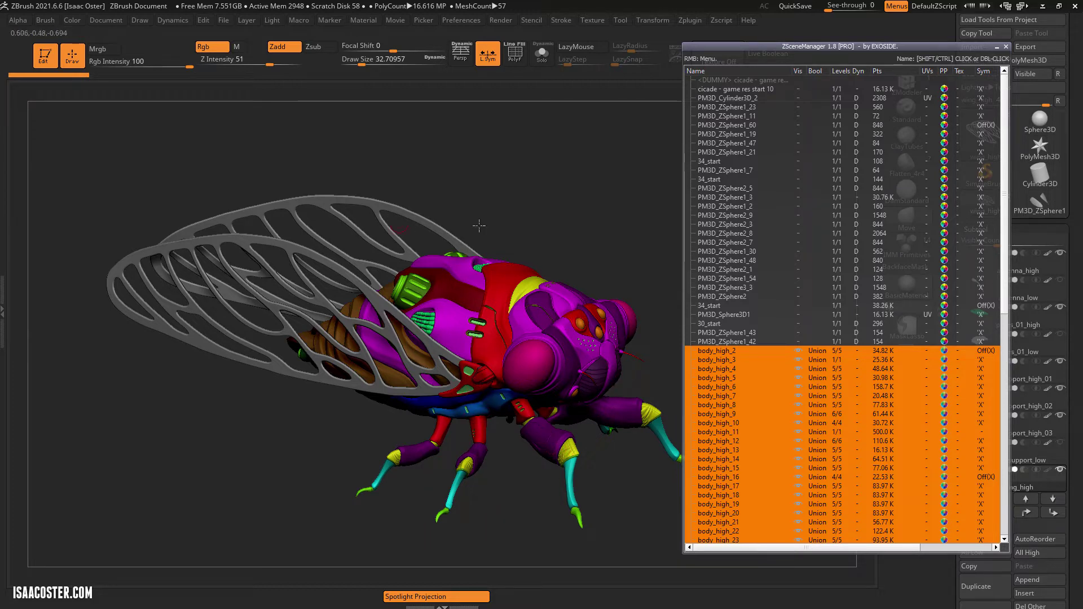
pyautogui.moveTo(624, 213); pyautogui.dragTo(618, 244)
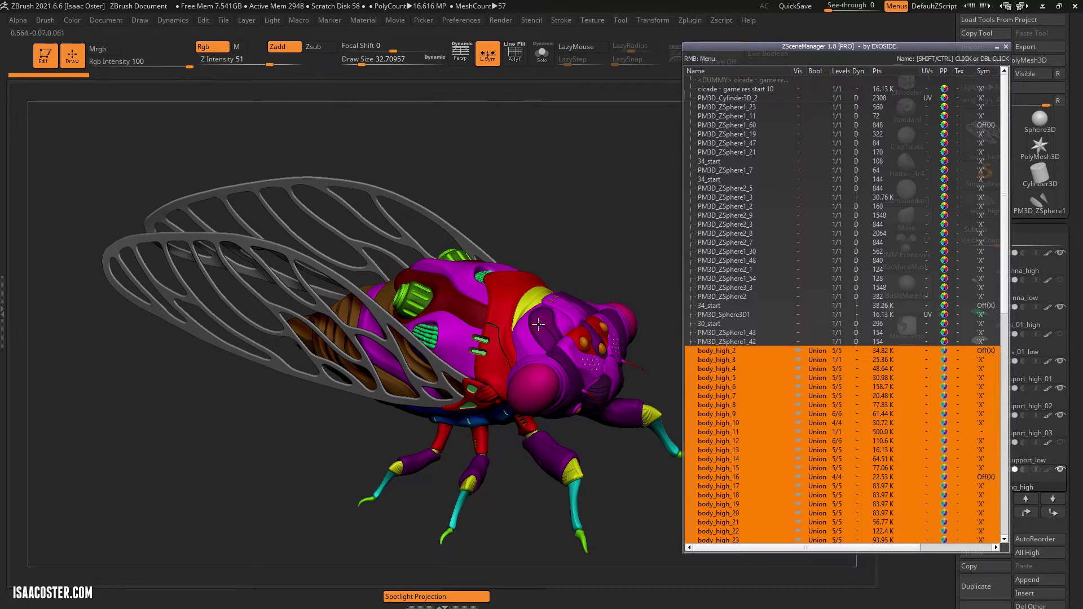
pyautogui.moveTo(592, 249); pyautogui.dragTo(574, 210)
# - Switch to Maya and expand the bake_mesh group in the Outliner
pyautogui.hotkey('alt', 'Tab')
pyautogui.keyDown('alt'); pyautogui.moveTo(451, 294); pyautogui.dragTo(247, 264); pyautogui.keyUp('alt')
pyautogui.click(41, 158)
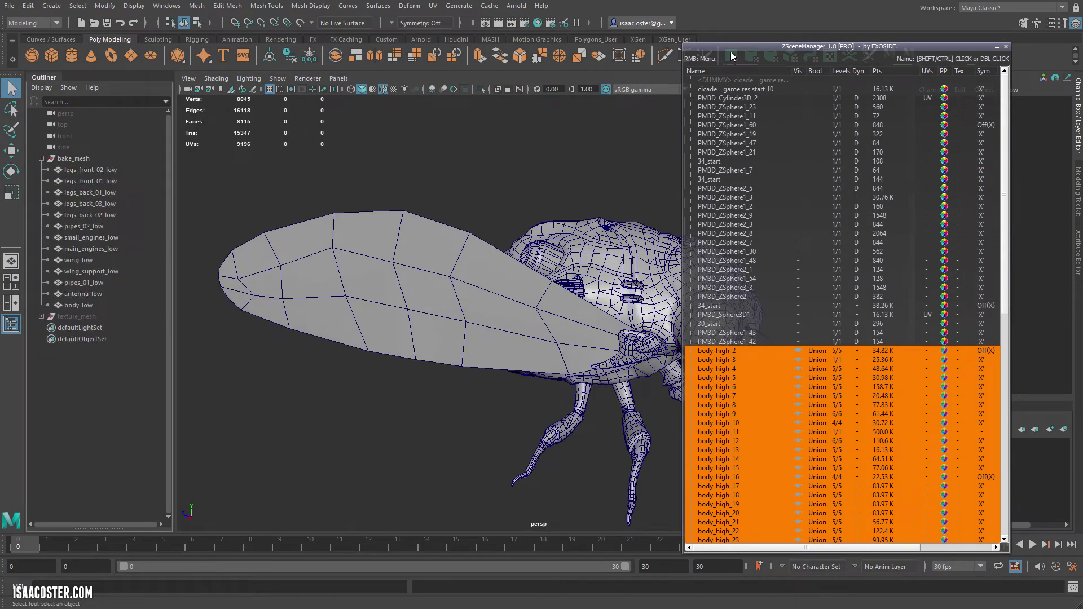
# - Move the ZSceneManager window out of the way and view the whole low-poly cicada mesh
pyautogui.moveTo(733, 46); pyautogui.dragTo(1082, 26)
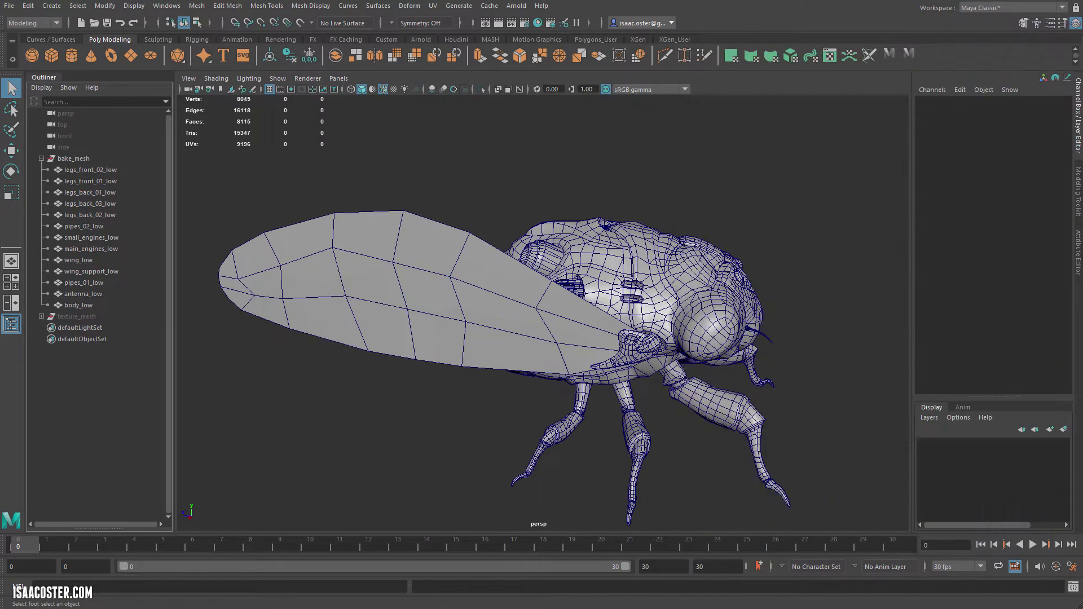
pyautogui.click(596, 147)
pyautogui.keyDown('alt'); pyautogui.moveTo(655, 156); pyautogui.dragTo(631, 254); pyautogui.keyUp('alt')
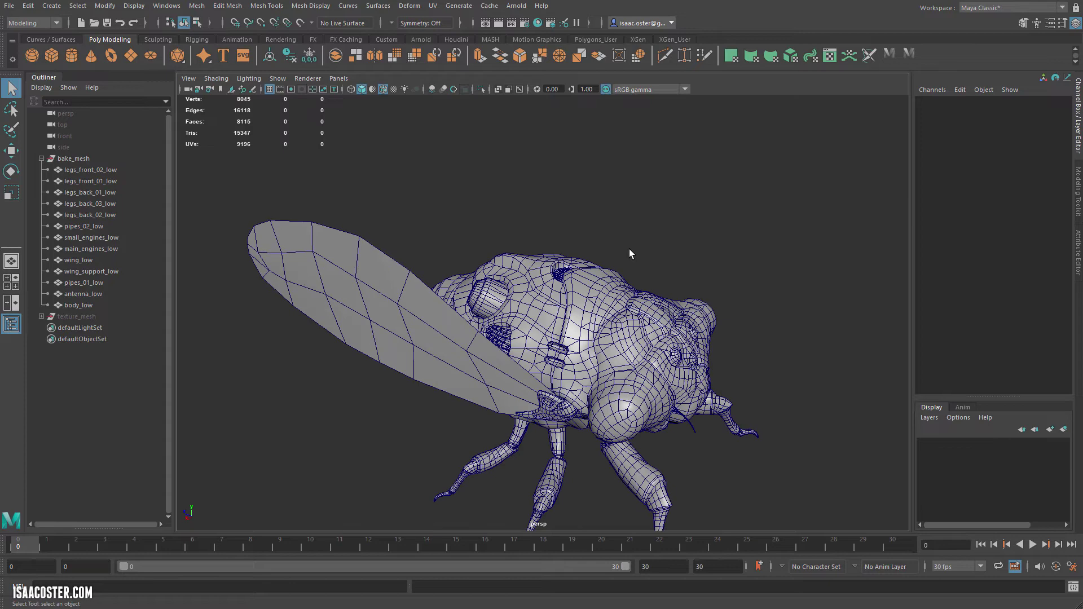
pyautogui.keyDown('alt'); pyautogui.moveTo(653, 278); pyautogui.dragTo(638, 190, button='middle'); pyautogui.keyUp('alt')
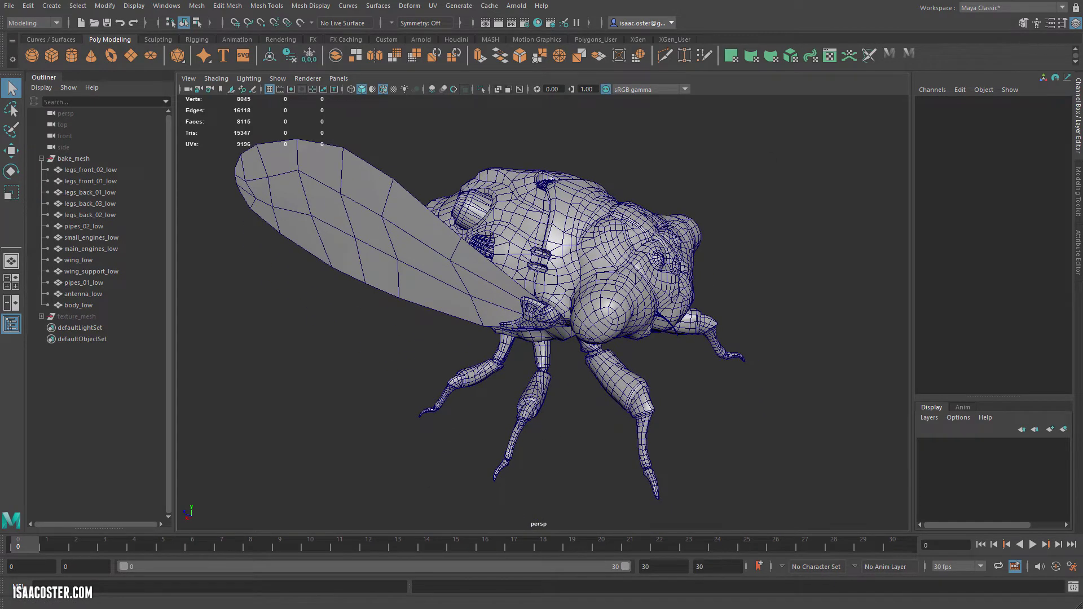
# - Bring the ZSceneManager window back beside the mesh and select body_low to compare it with the high-poly subtool names
pyautogui.moveTo(1082, 36); pyautogui.dragTo(855, 33)
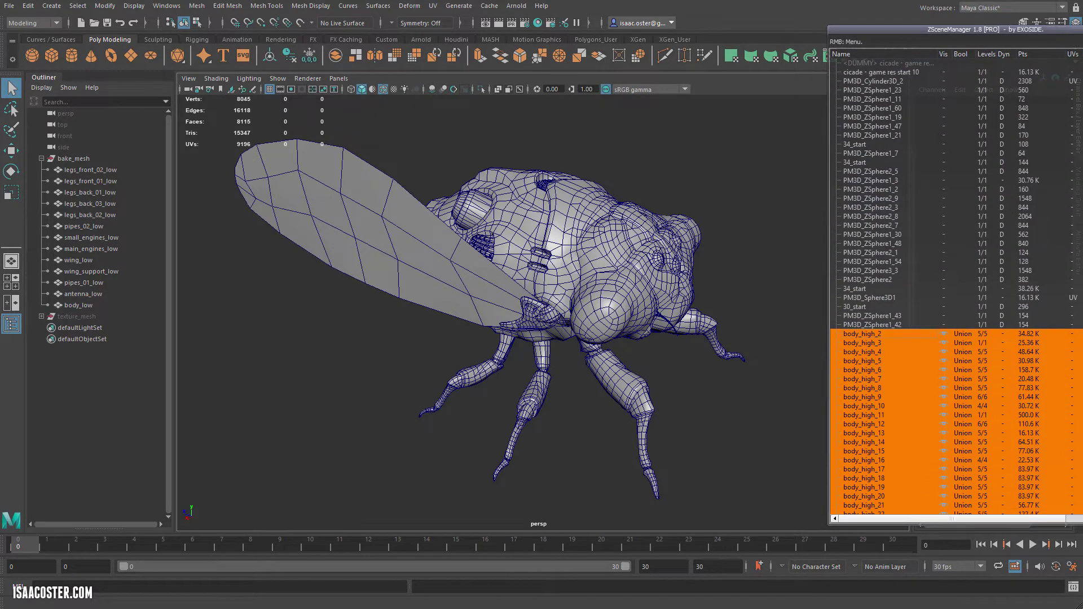
pyautogui.scroll(-9, 853, 90)
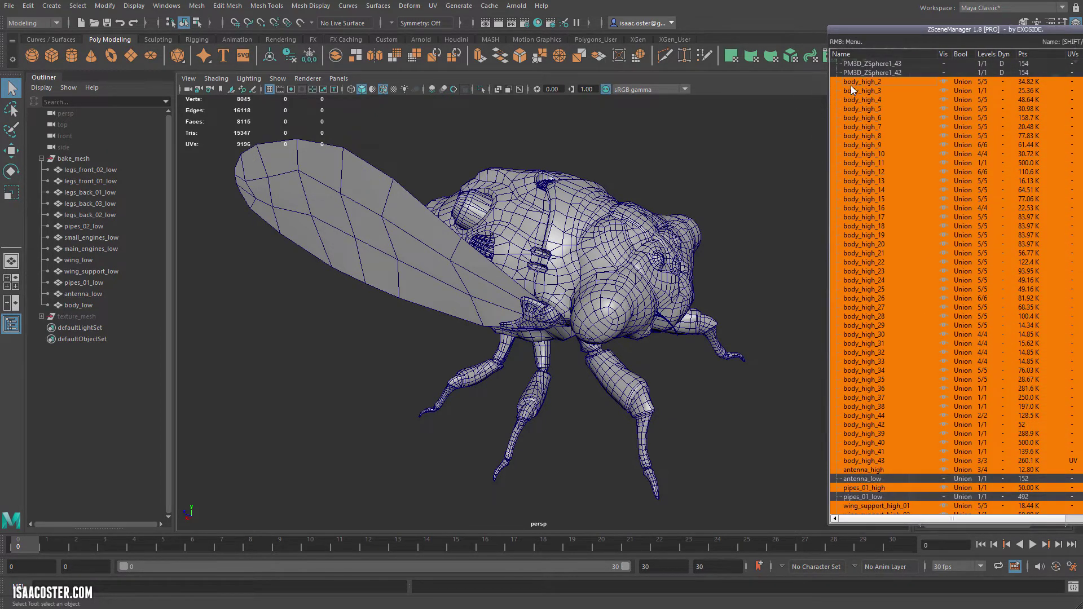
pyautogui.click(532, 189)
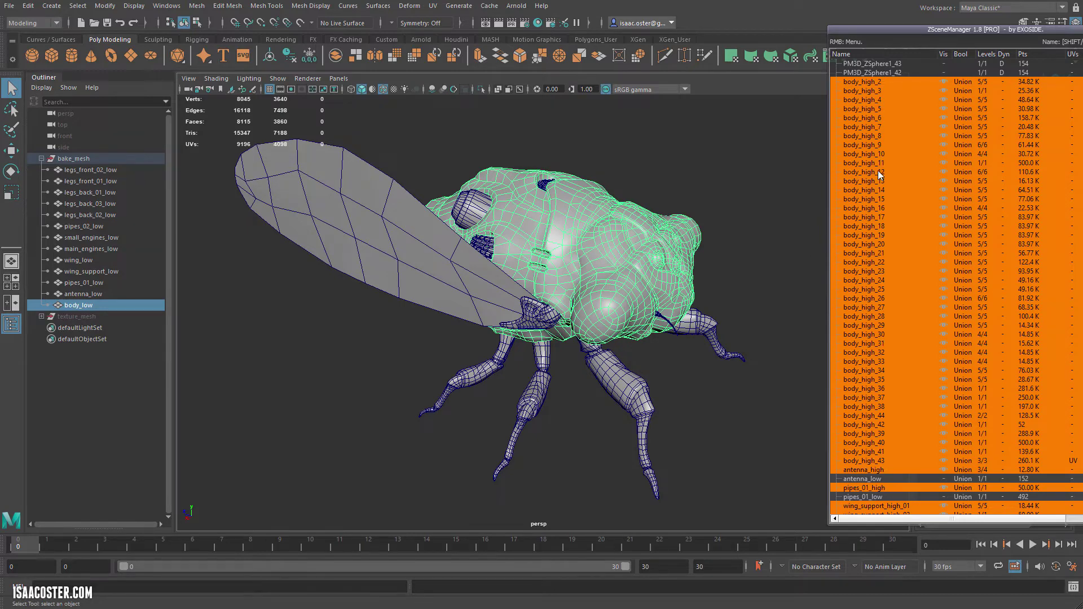
pyautogui.keyDown('alt'); pyautogui.moveTo(588, 241); pyautogui.dragTo(576, 249); pyautogui.keyUp('alt')
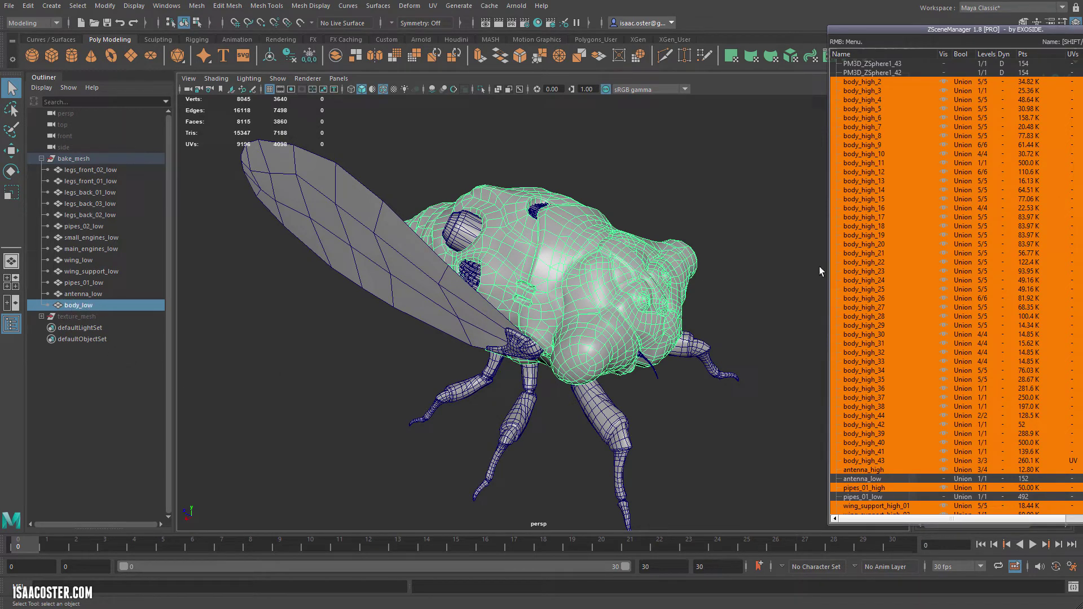
pyautogui.scroll(-6, 891, 483)
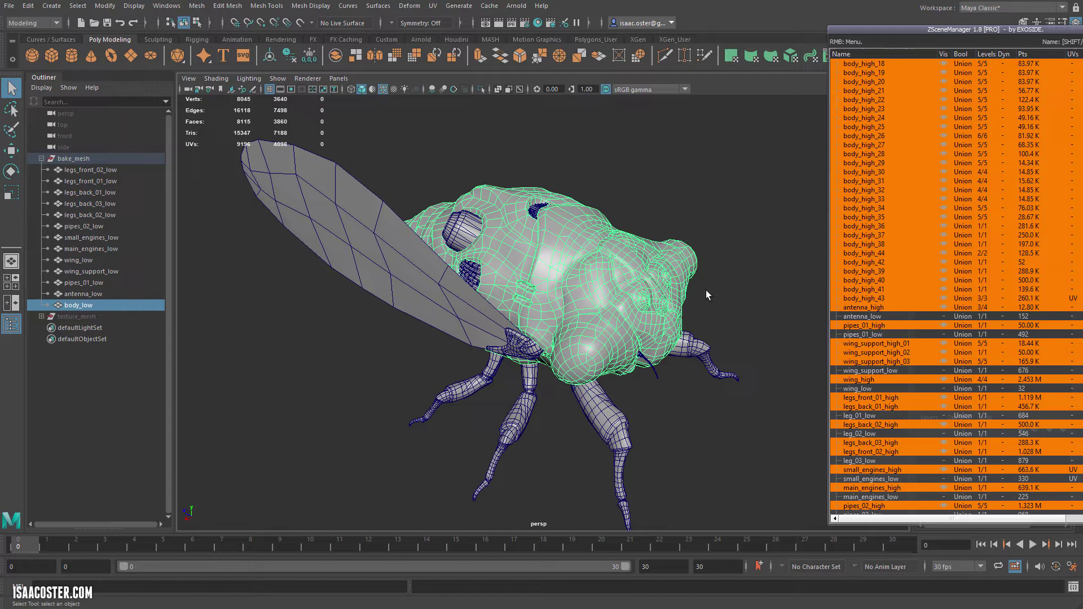
# - Open the recent NES_controller scene 12_start.mb and view the low-poly controller as a naming example
pyautogui.click(9, 5)
pyautogui.moveTo(73, 360)
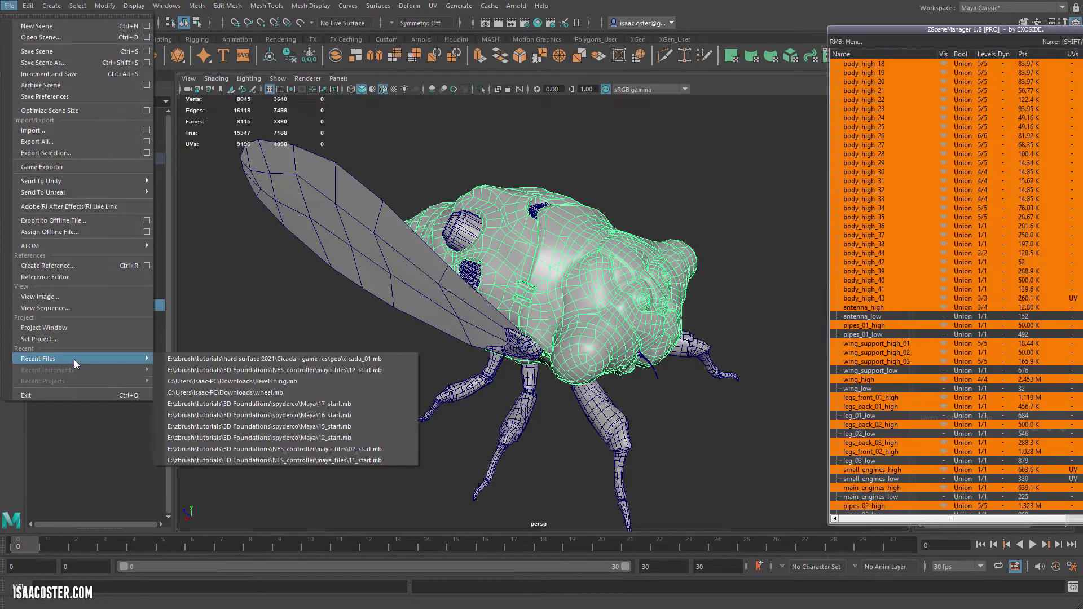
pyautogui.click(361, 370)
pyautogui.click(498, 327)
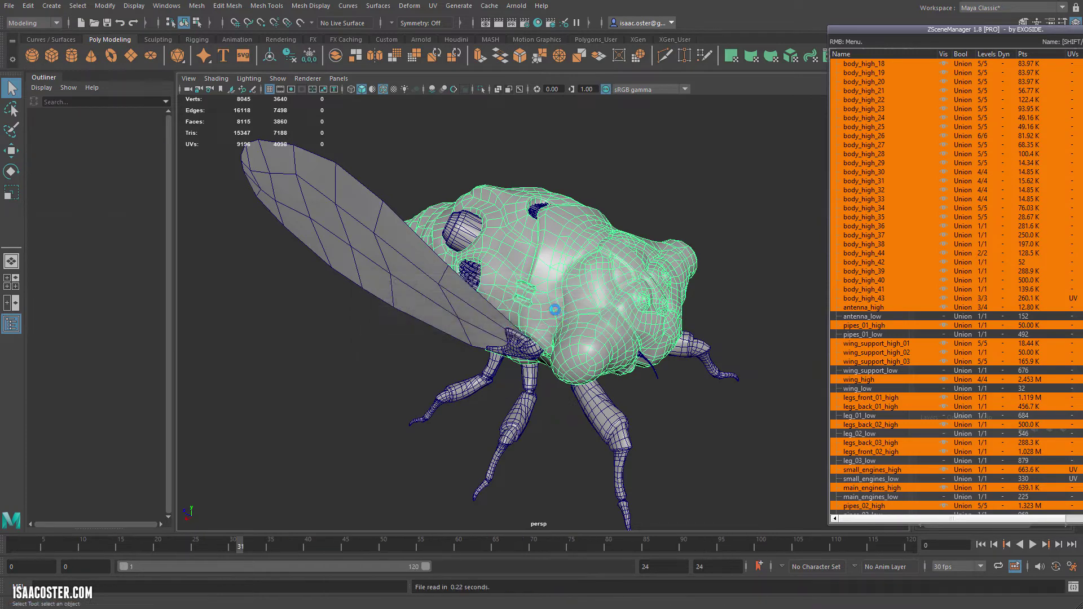
pyautogui.keyDown('alt'); pyautogui.moveTo(339, 231); pyautogui.dragTo(392, 230, button='right'); pyautogui.keyUp('alt')
pyautogui.keyDown('alt'); pyautogui.moveTo(391, 230); pyautogui.dragTo(404, 201); pyautogui.keyUp('alt')
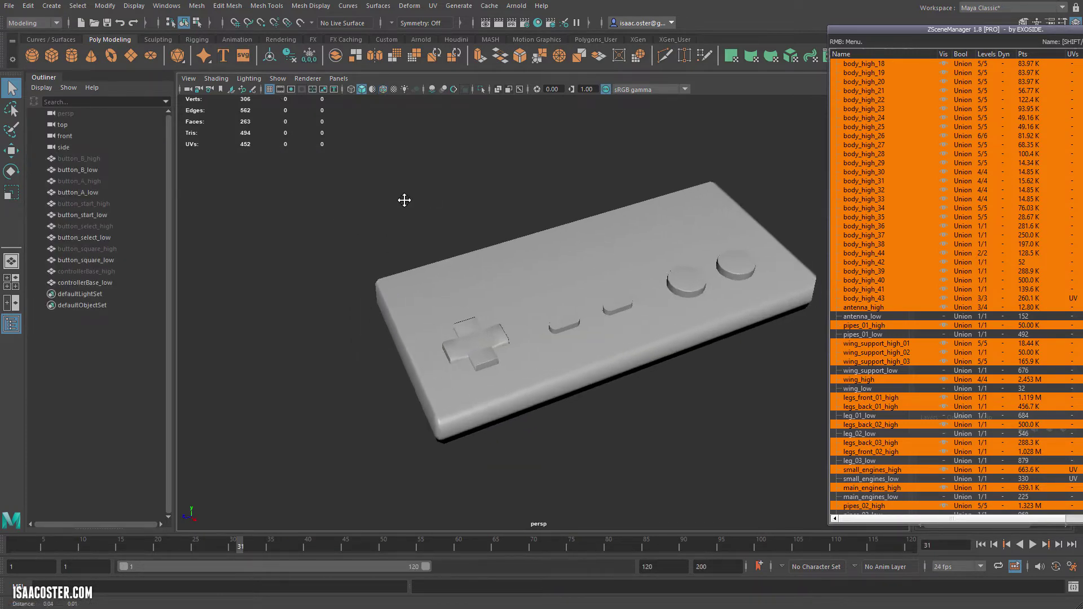
pyautogui.keyDown('alt'); pyautogui.moveTo(404, 201); pyautogui.dragTo(369, 209, button='middle'); pyautogui.keyUp('alt')
pyautogui.keyDown('alt'); pyautogui.moveTo(369, 209); pyautogui.dragTo(365, 200); pyautogui.keyUp('alt')
pyautogui.keyDown('alt'); pyautogui.moveTo(344, 210); pyautogui.dragTo(334, 218, button='middle'); pyautogui.keyUp('alt')
pyautogui.keyDown('alt'); pyautogui.moveTo(334, 218); pyautogui.dragTo(344, 209); pyautogui.keyUp('alt')
pyautogui.keyDown('alt'); pyautogui.moveTo(343, 209); pyautogui.dragTo(368, 217, button='right'); pyautogui.keyUp('alt')
# - Unhide button_B_high and button_A_high on the controller
pyautogui.click(88, 158)
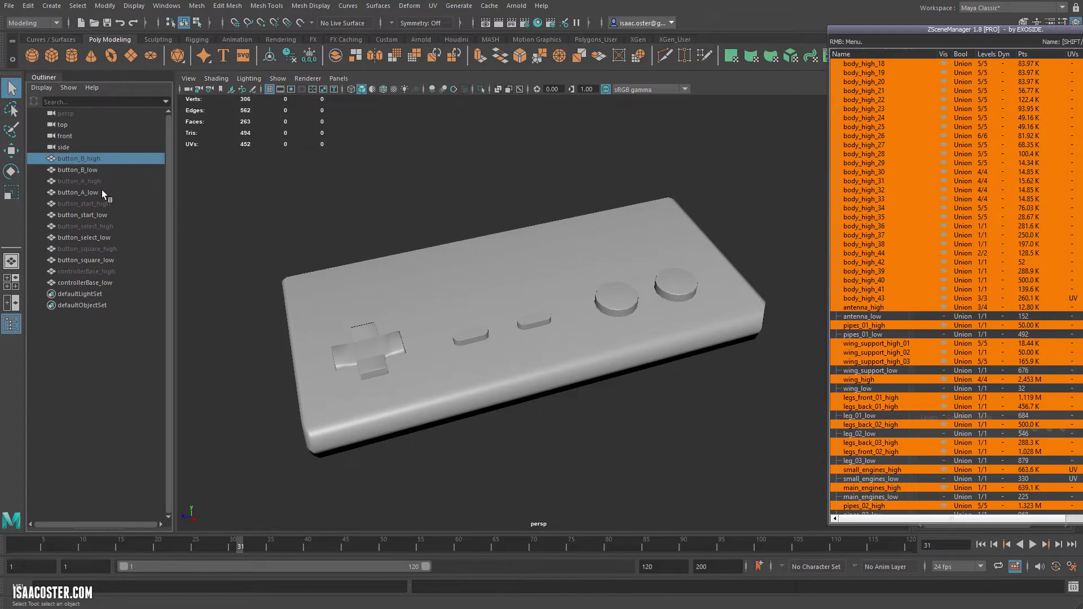
pyautogui.hotkey('shift', 'h')
pyautogui.click(92, 181)
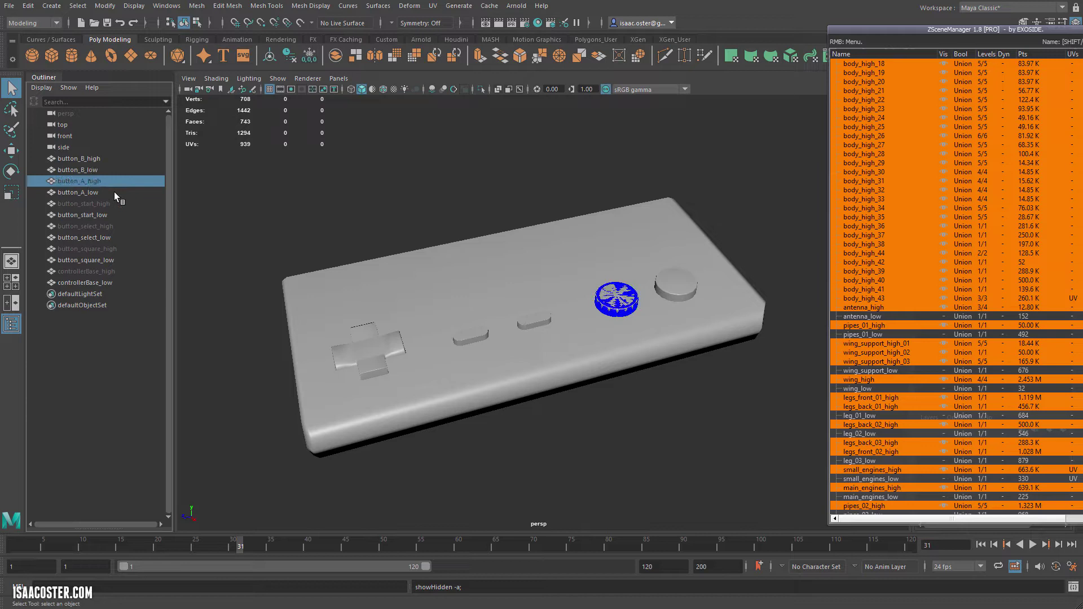
pyautogui.hotkey('shift', 'h')
# - Reopen the recent cicada scene cicada_01.mb
pyautogui.scroll(7, 934, 160)
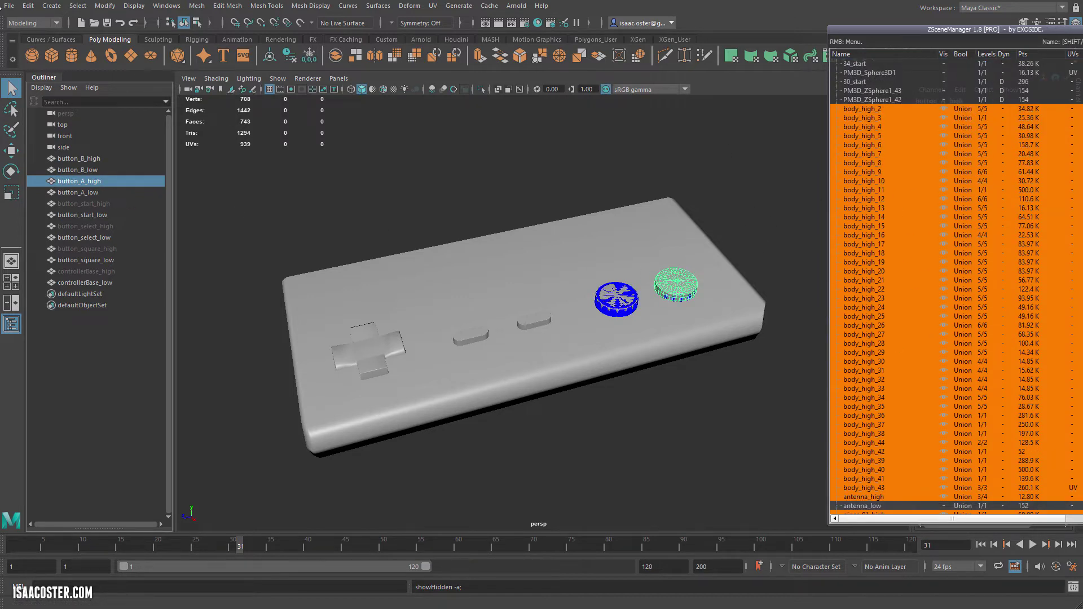
pyautogui.click(9, 6)
pyautogui.moveTo(67, 361)
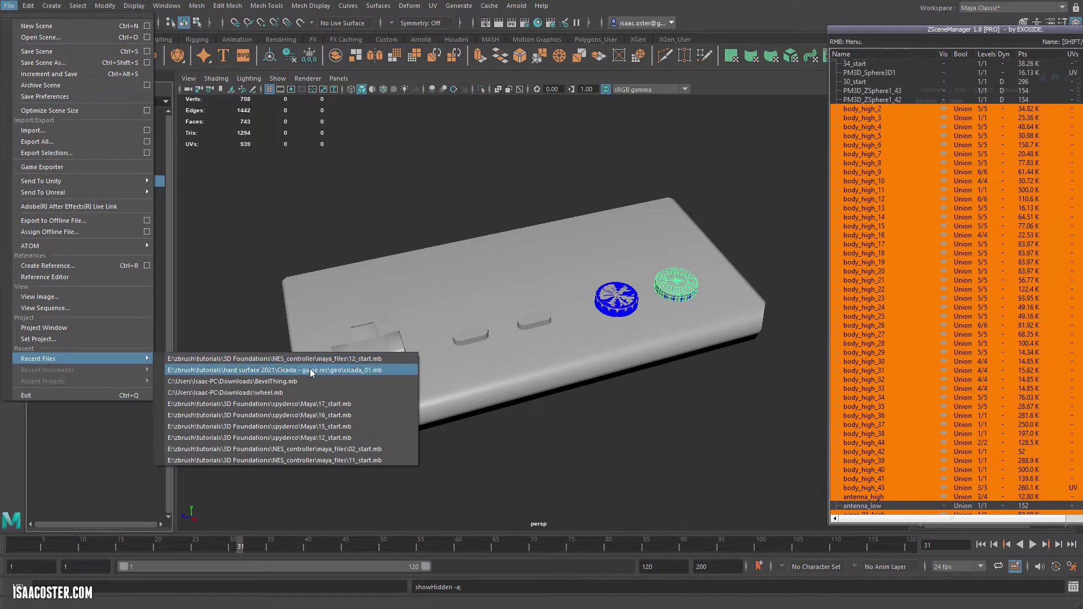
pyautogui.click(294, 360)
pyautogui.click(498, 326)
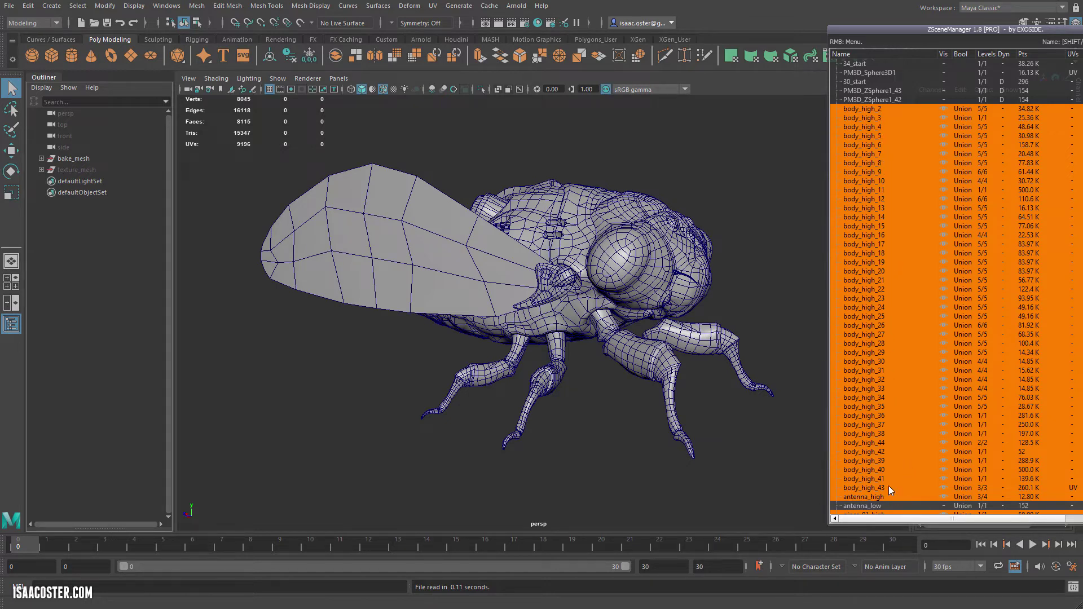
pyautogui.scroll(-1, 900, 352)
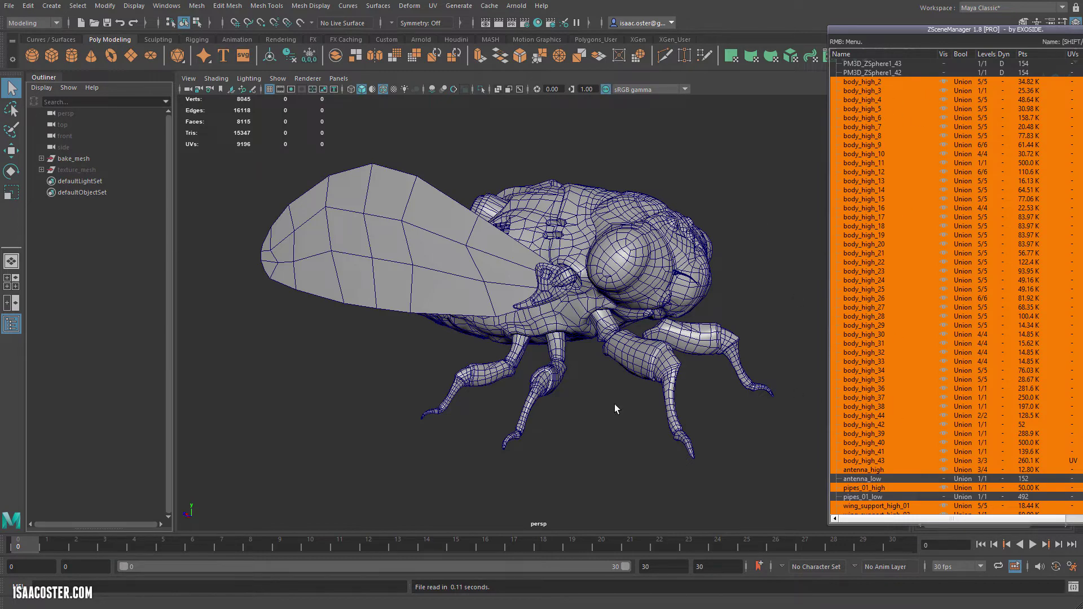
# - Switch back to ZBrush and view the high-poly cicada alongside its subtool list
pyautogui.hotkey('alt', 'Tab')
pyautogui.moveTo(612, 230); pyautogui.dragTo(778, 200)
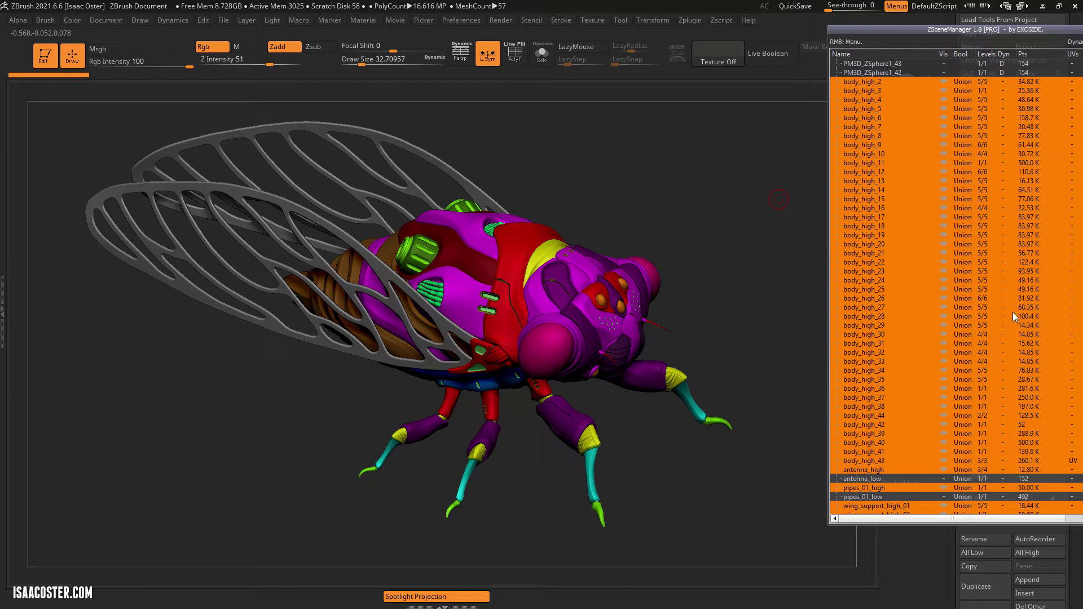
pyautogui.scroll(-1, 1027, 384)
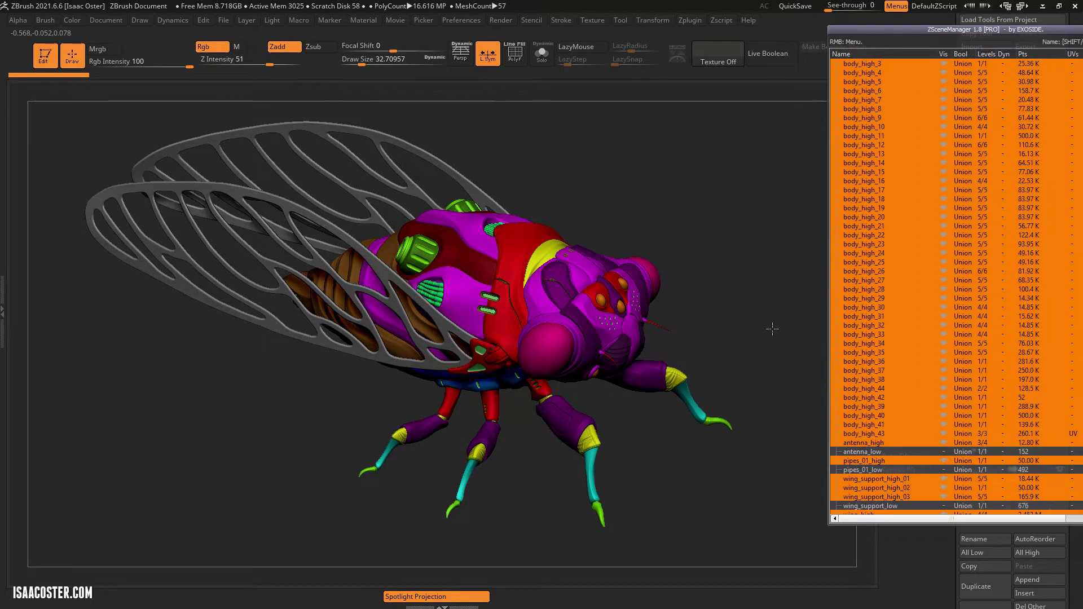
# - Select the range of subtools from body_high_2 through body_high_43 and bring up the selection's available operations
pyautogui.moveTo(771, 328)
pyautogui.keyDown('alt'); pyautogui.mouseDown()
pyautogui.moveTo(772, 342)
pyautogui.moveTo(787, 339)
pyautogui.mouseUp(); pyautogui.keyUp('alt')
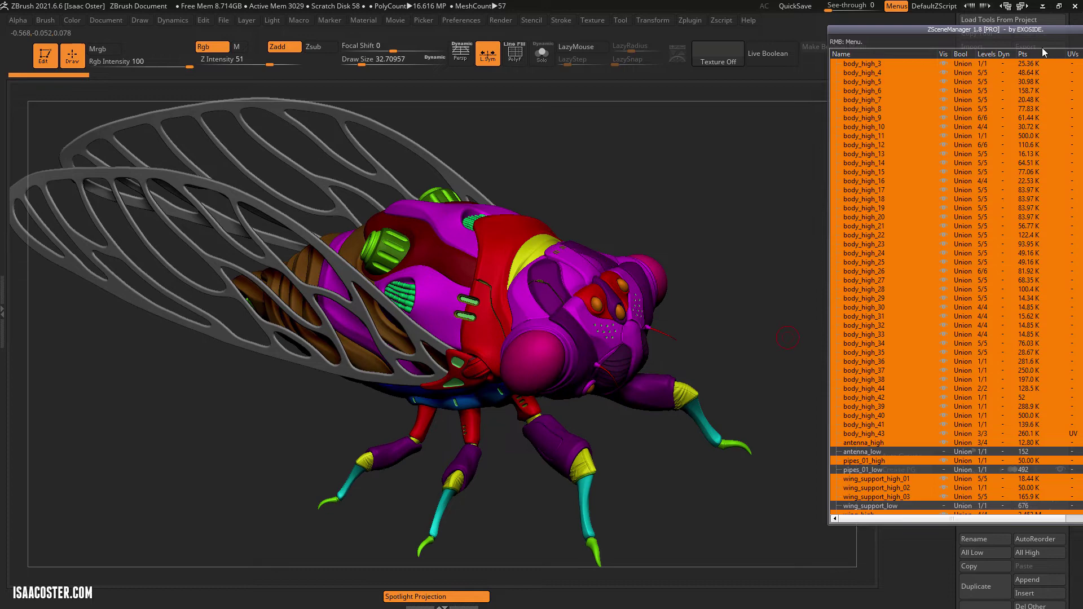
pyautogui.moveTo(777, 272); pyautogui.dragTo(775, 213)
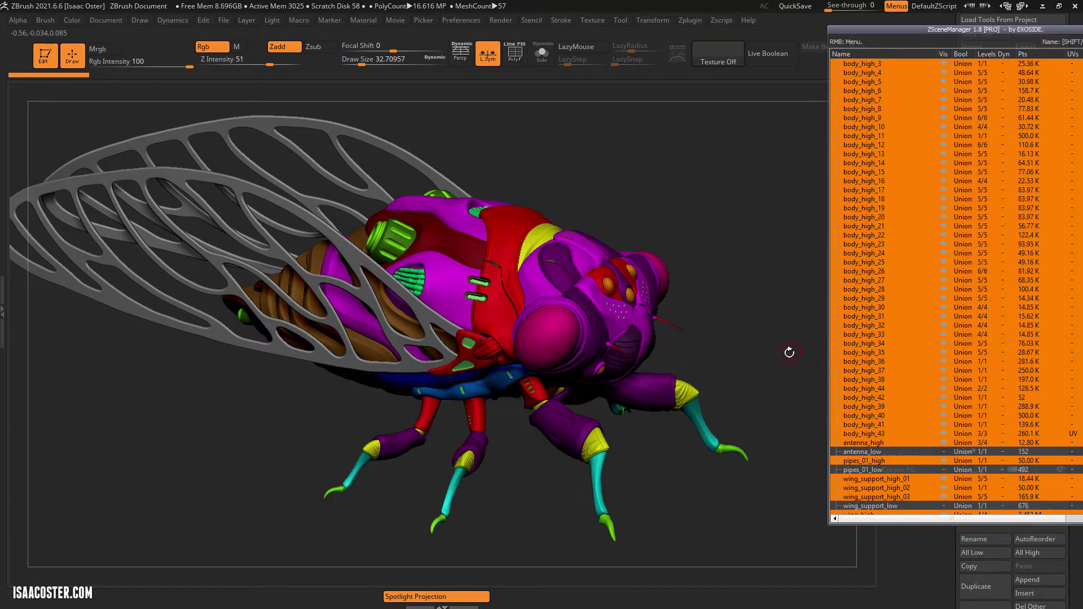
pyautogui.moveTo(788, 354); pyautogui.dragTo(792, 331)
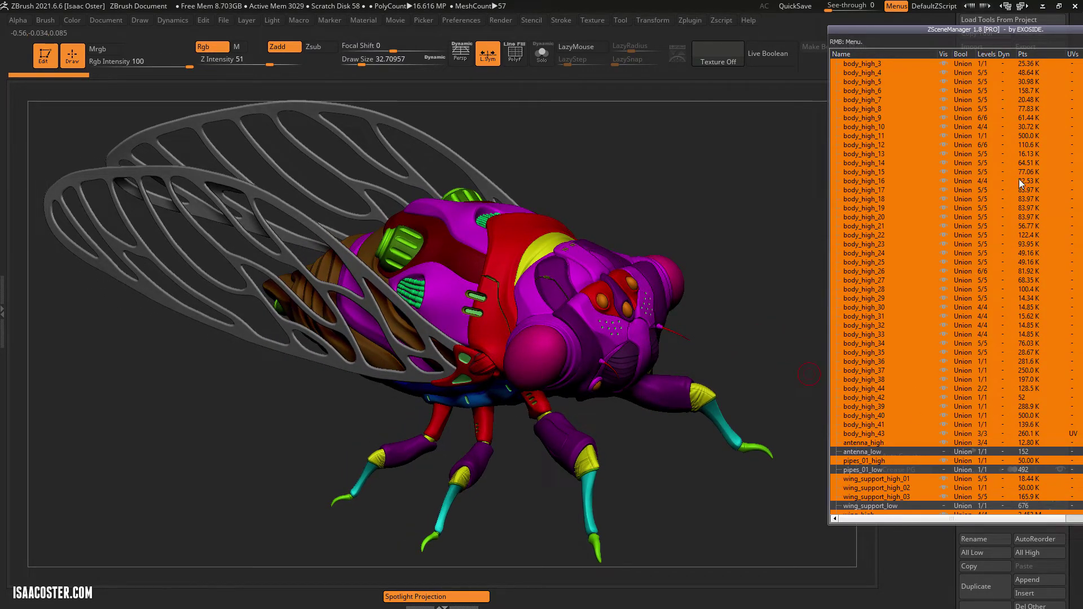
pyautogui.moveTo(777, 242); pyautogui.dragTo(778, 235)
pyautogui.scroll(1, 909, 138)
pyautogui.click(884, 80)
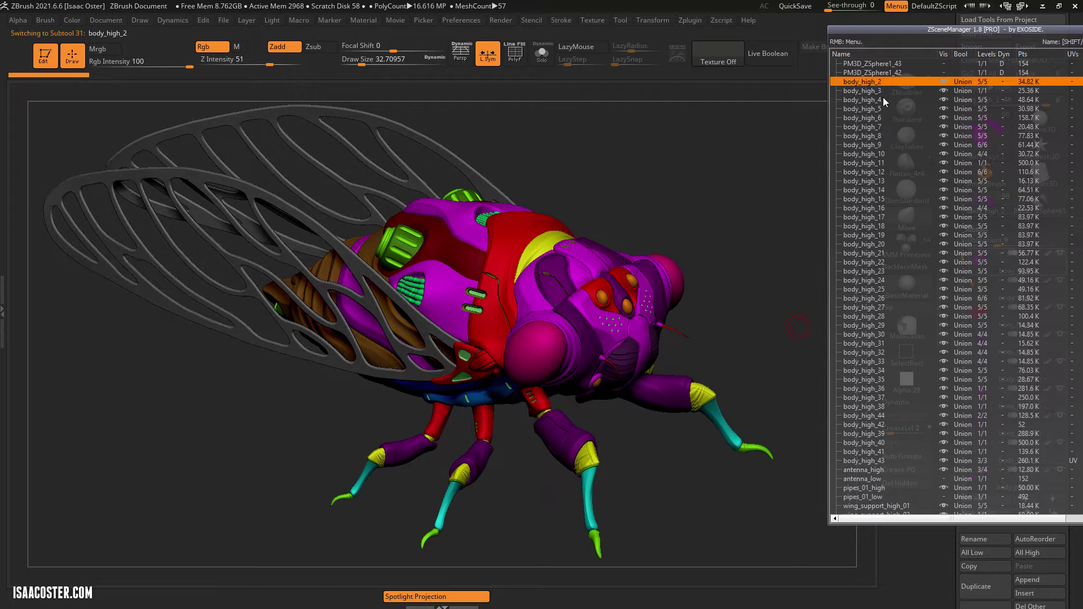
pyautogui.keyDown('shift'); pyautogui.click(865, 459); pyautogui.keyUp('shift')
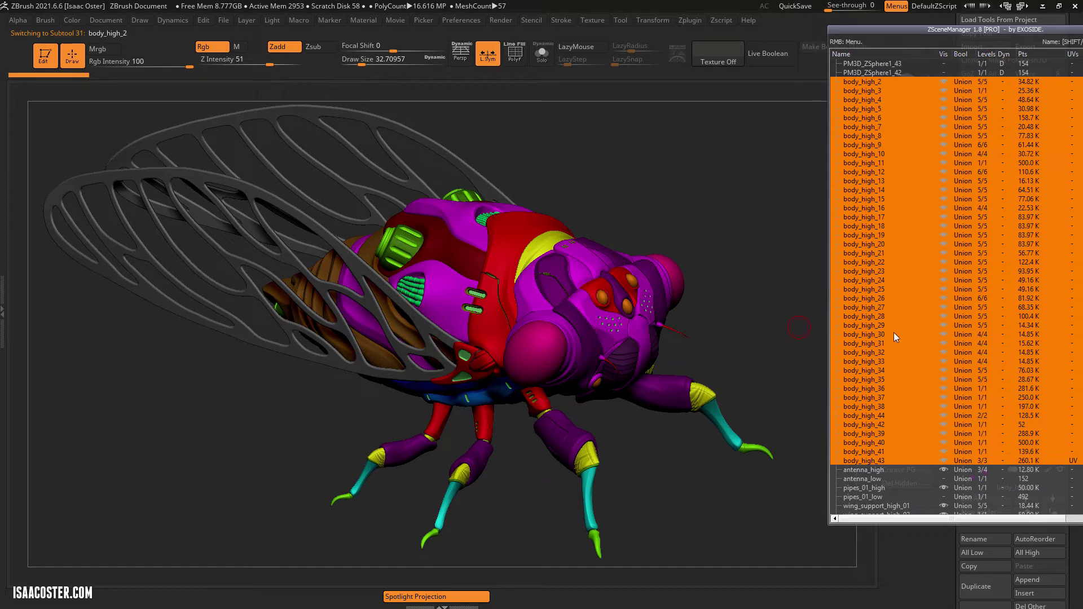
pyautogui.rightClick(910, 299)
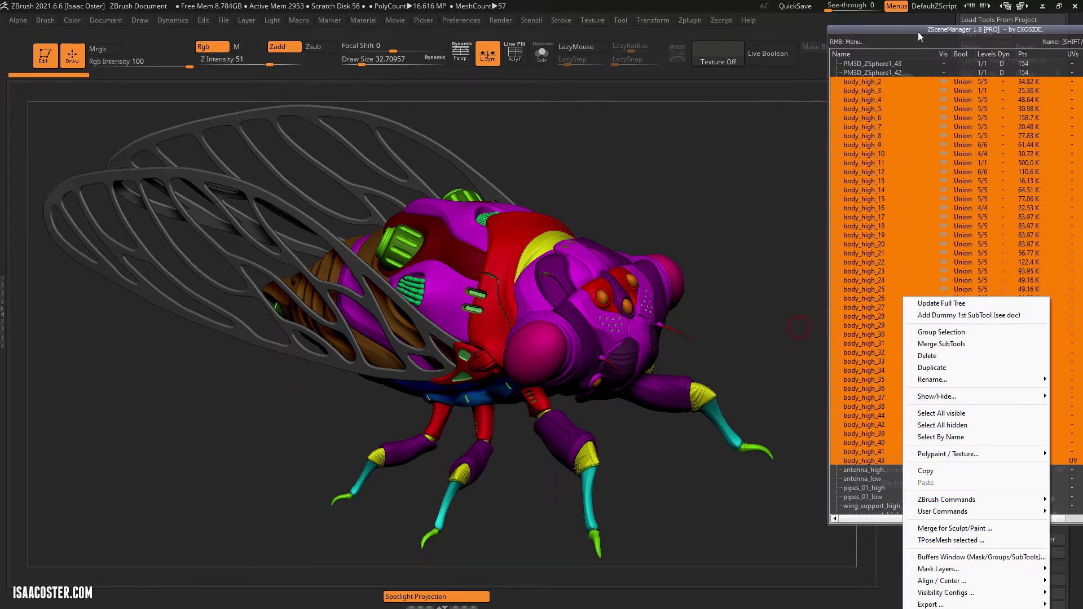
# - Reposition the ZSceneManager window to expose its columns and review the high and low subtools in the list
pyautogui.moveTo(918, 32); pyautogui.dragTo(842, 47)
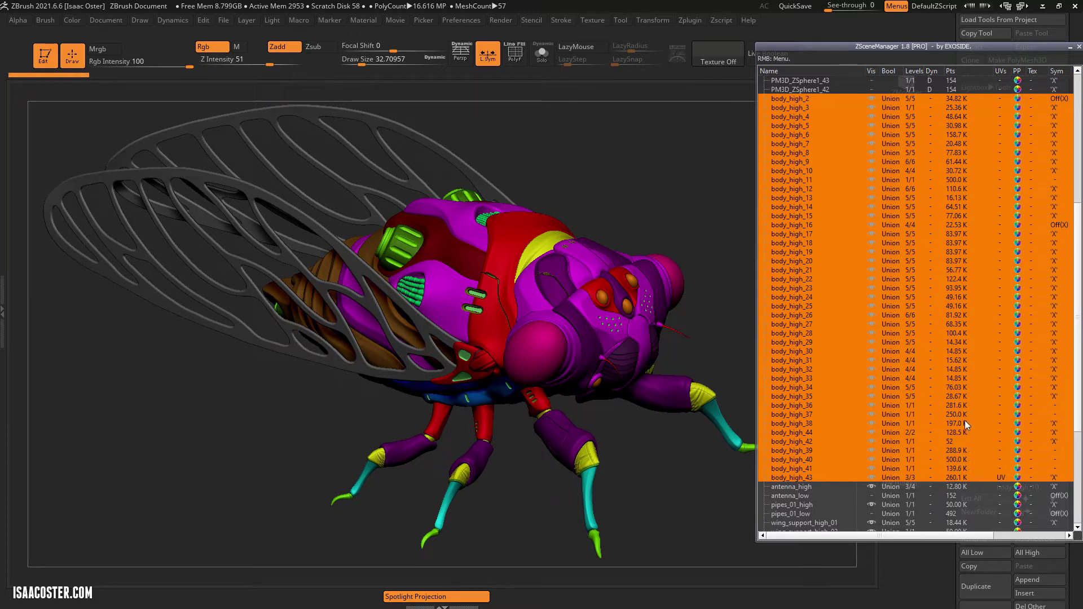
pyautogui.scroll(-5, 976, 470)
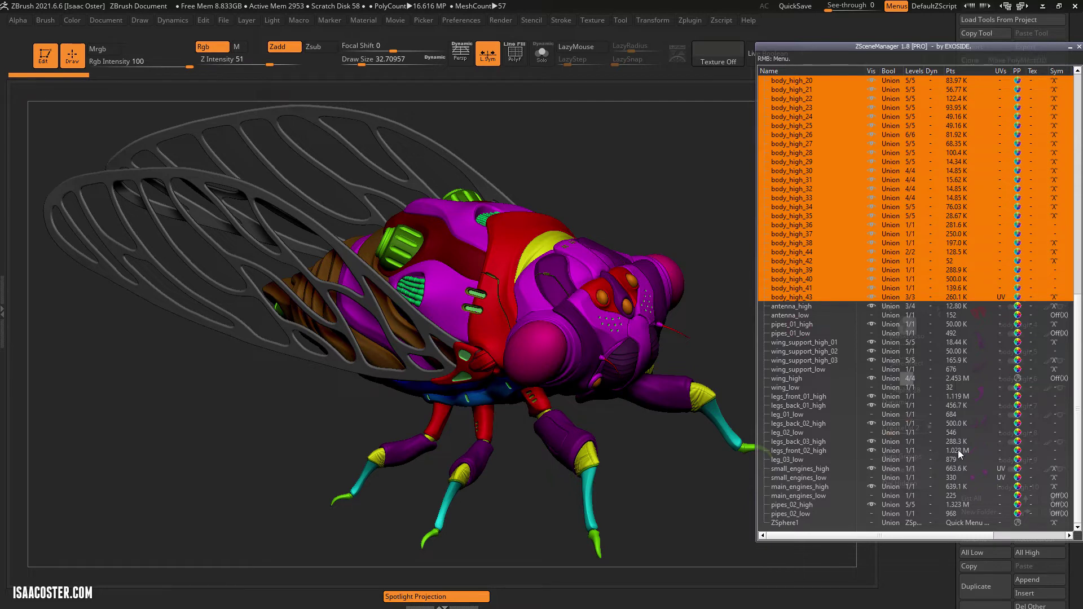
pyautogui.scroll(5, 931, 340)
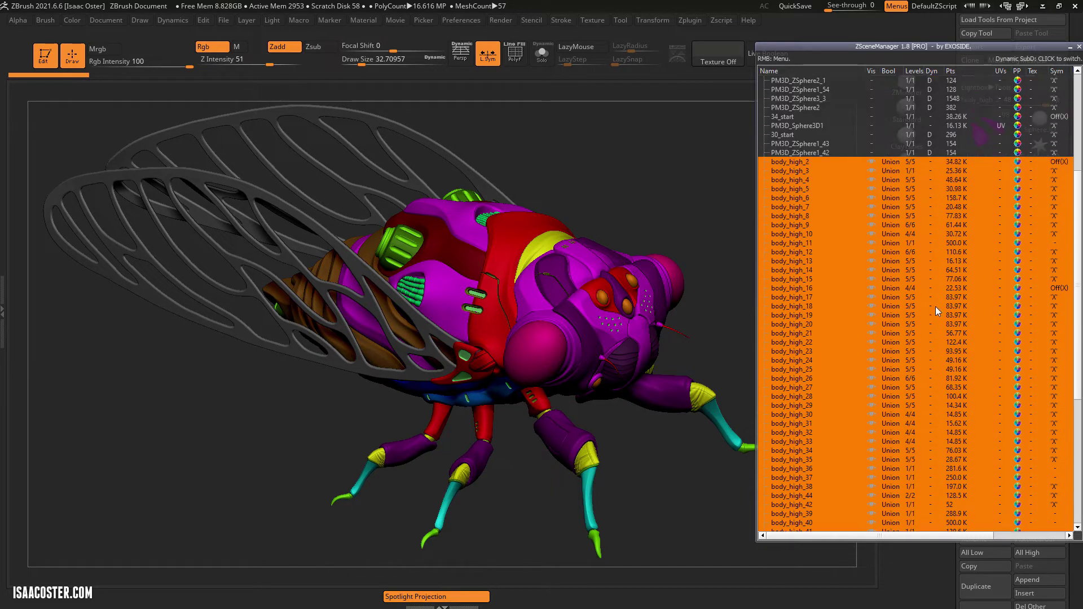
pyautogui.scroll(-1, 958, 268)
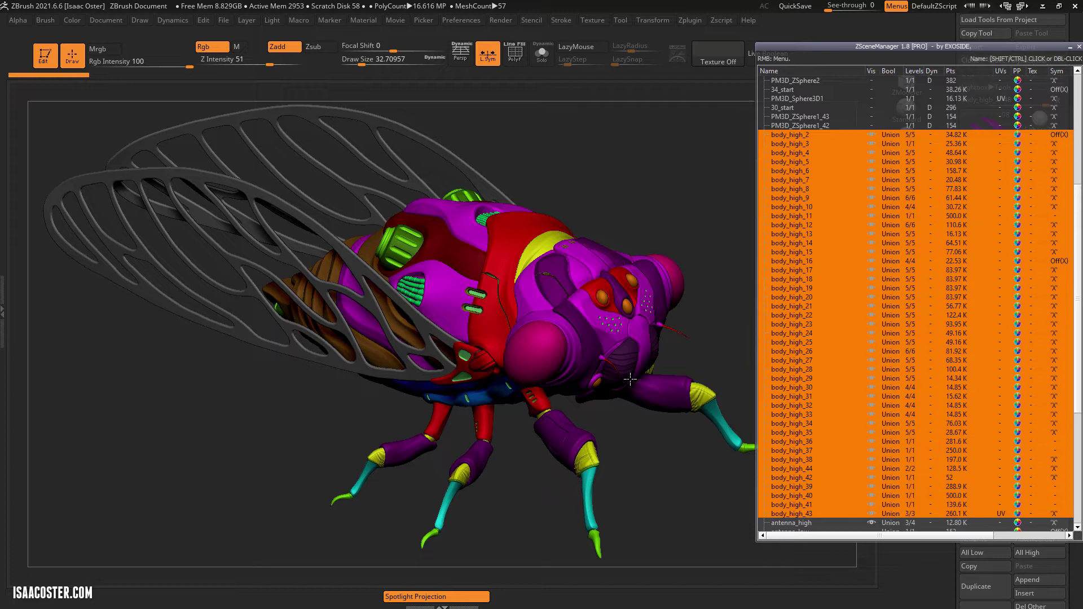
# - Make the red body_high_39 piece behind the cicada's head active, isolate it in Solo mode and frame it
pyautogui.moveTo(637, 211); pyautogui.dragTo(626, 199)
pyautogui.keyDown('alt'); pyautogui.click(513, 304); pyautogui.keyUp('alt')
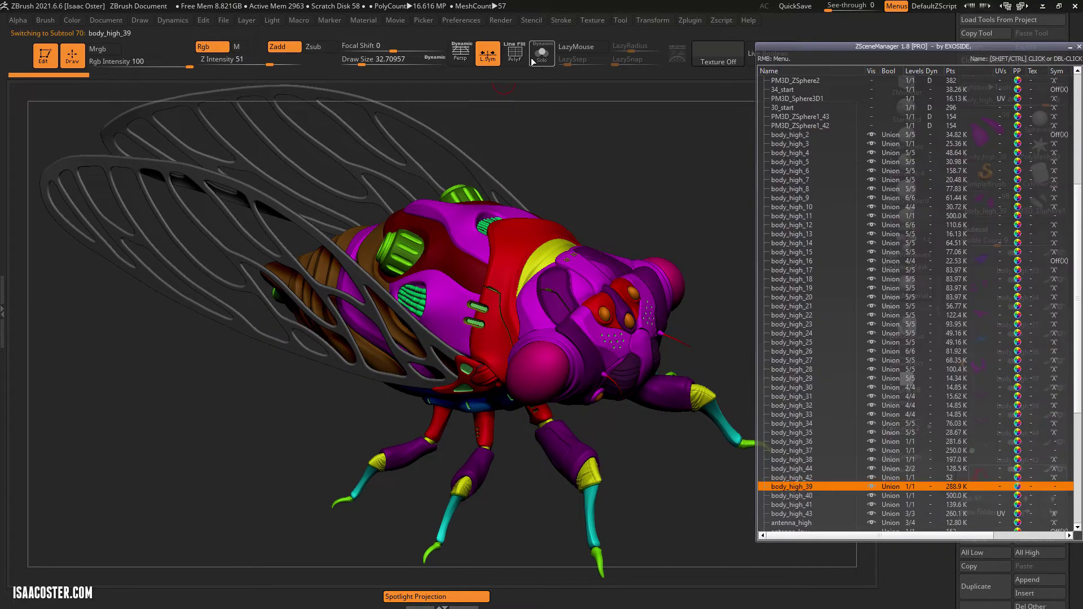
pyautogui.click(537, 56)
pyautogui.press('f')
pyautogui.keyDown('ctrl'); pyautogui.moveTo(637, 272); pyautogui.dragTo(586, 337, button='right'); pyautogui.keyUp('ctrl')
pyautogui.moveTo(586, 338)
pyautogui.mouseDown(button='right')
pyautogui.moveTo(556, 339)
pyautogui.moveTo(578, 341)
pyautogui.mouseUp(button='right')
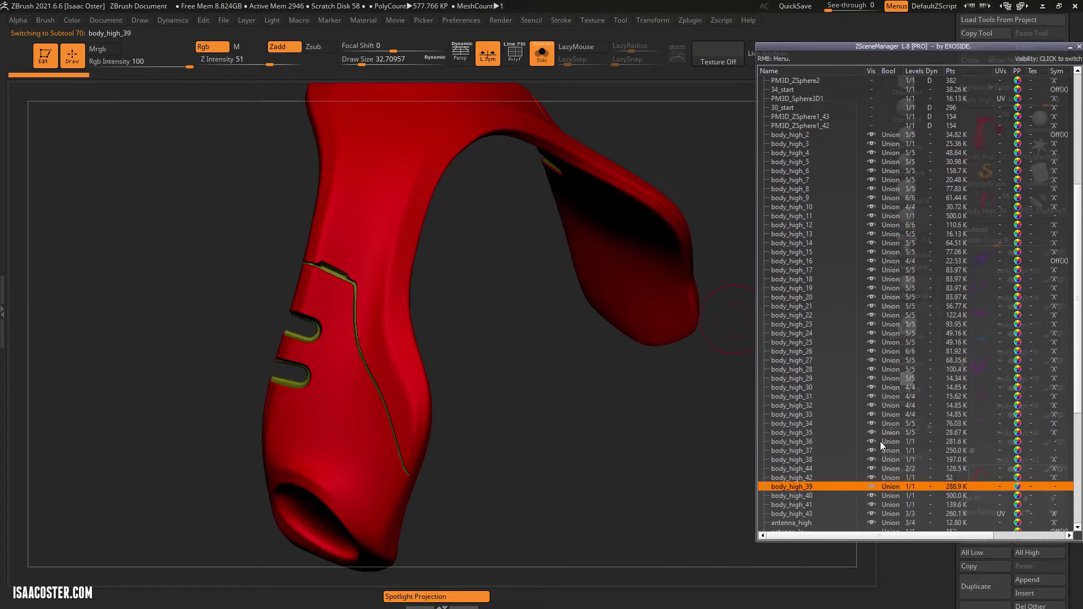
# - Examine the mesh density of the isolated red body piece up close with PolyFrame temporarily shown
pyautogui.hotkey('shift', 'f')
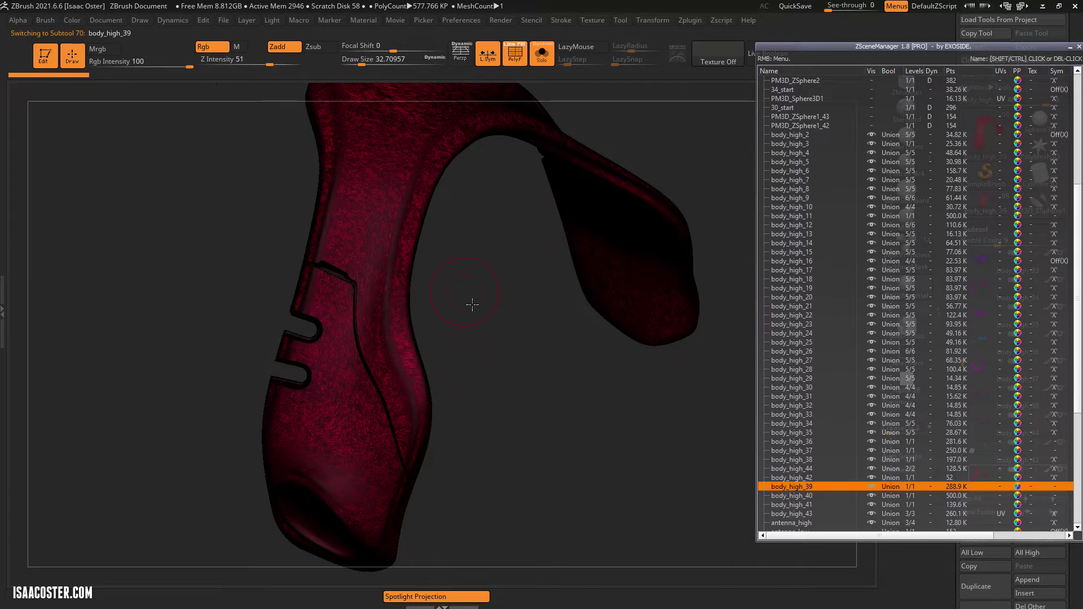
pyautogui.moveTo(473, 304)
pyautogui.keyDown('ctrl'); pyautogui.mouseDown(button='right')
pyautogui.moveTo(500, 358)
pyautogui.moveTo(583, 370)
pyautogui.moveTo(556, 343)
pyautogui.moveTo(561, 335)
pyautogui.moveTo(510, 365)
pyautogui.moveTo(582, 291)
pyautogui.moveTo(581, 277)
pyautogui.mouseUp(button='right'); pyautogui.keyUp('ctrl')
pyautogui.press('s')
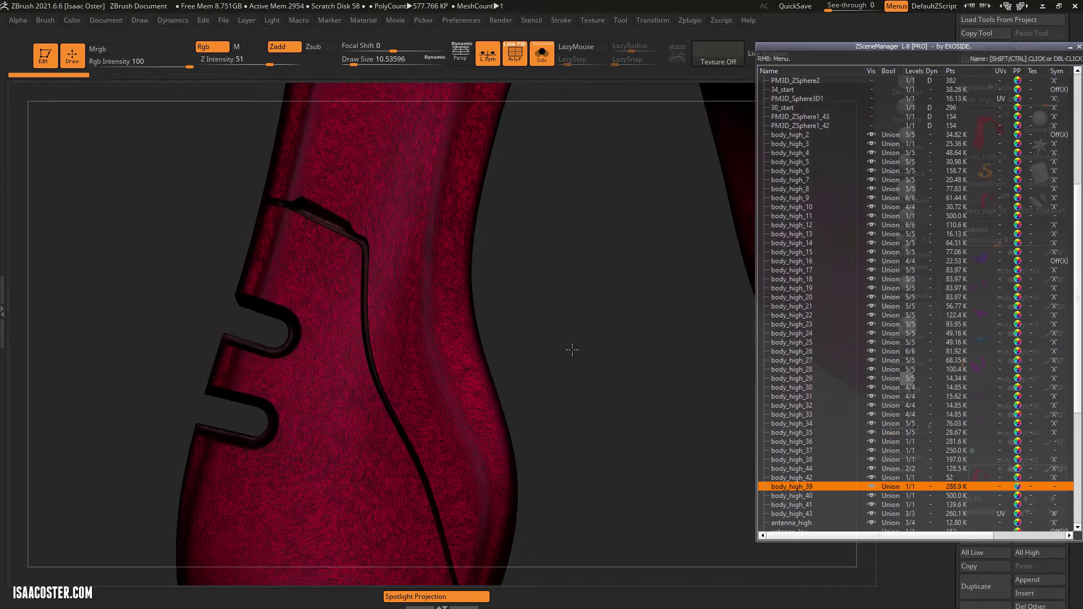
pyautogui.keyDown('ctrl'); pyautogui.moveTo(572, 350); pyautogui.dragTo(552, 349, button='right'); pyautogui.keyUp('ctrl')
pyautogui.moveTo(595, 316); pyautogui.dragTo(517, 386, button='right')
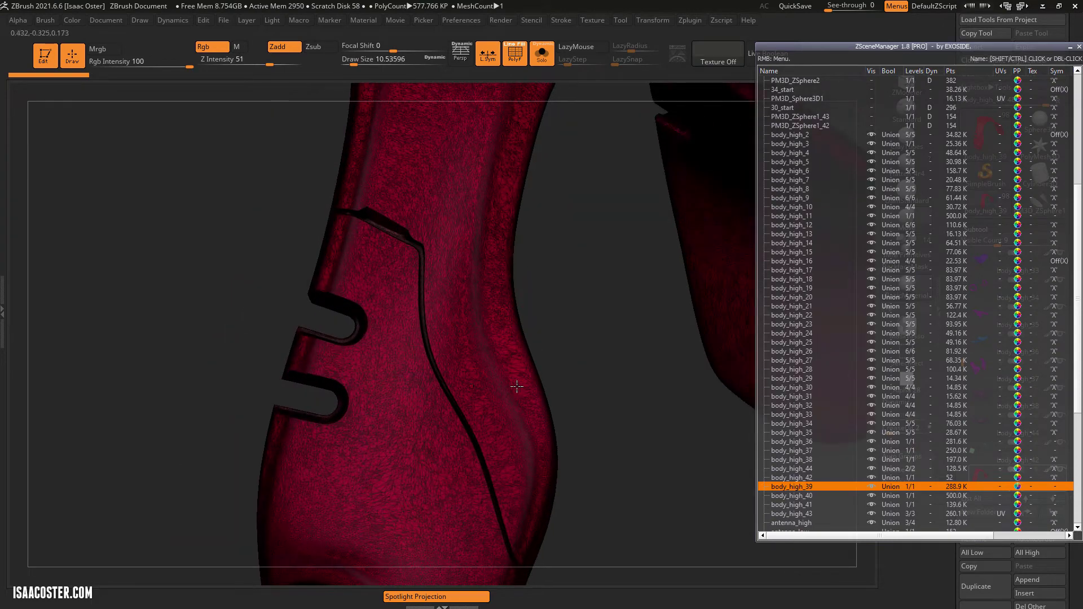
pyautogui.hotkey('shift', 'f')
pyautogui.keyDown('ctrl'); pyautogui.moveTo(585, 325); pyautogui.dragTo(327, 237, button='right'); pyautogui.keyUp('ctrl')
pyautogui.keyDown('alt'); pyautogui.moveTo(327, 237); pyautogui.dragTo(184, 261, button='right'); pyautogui.keyUp('alt')
pyautogui.keyDown('alt'); pyautogui.moveTo(497, 256); pyautogui.dragTo(442, 279, button='right'); pyautogui.keyUp('alt')
# - Make wing_high the active subtool and inspect its mesh with PolyFrame temporarily shown
pyautogui.scroll(-8, 887, 491)
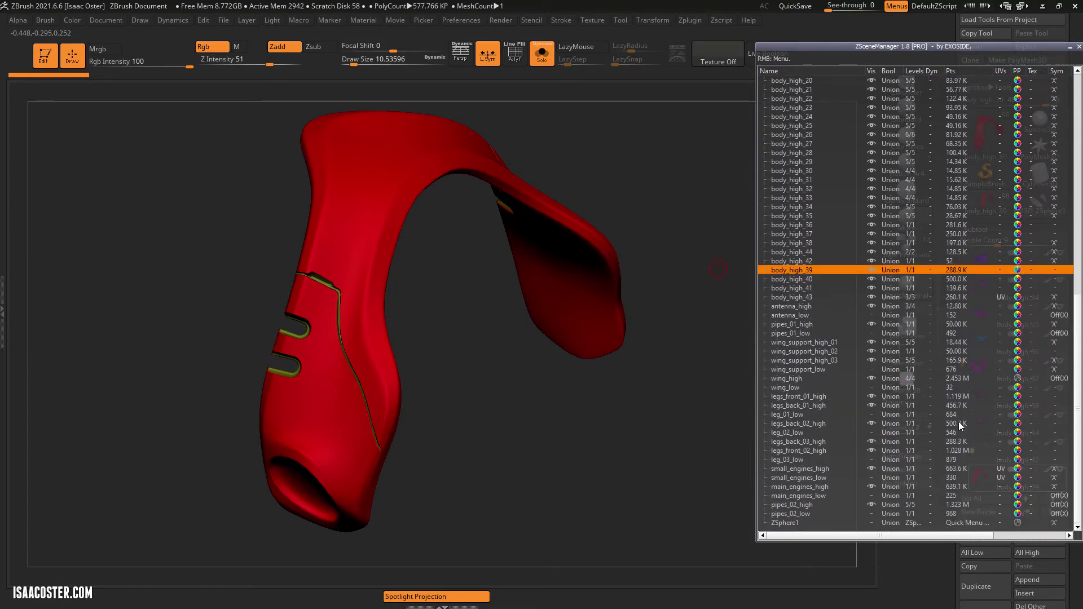
pyautogui.click(958, 381)
pyautogui.moveTo(564, 103); pyautogui.dragTo(620, 192, button='right')
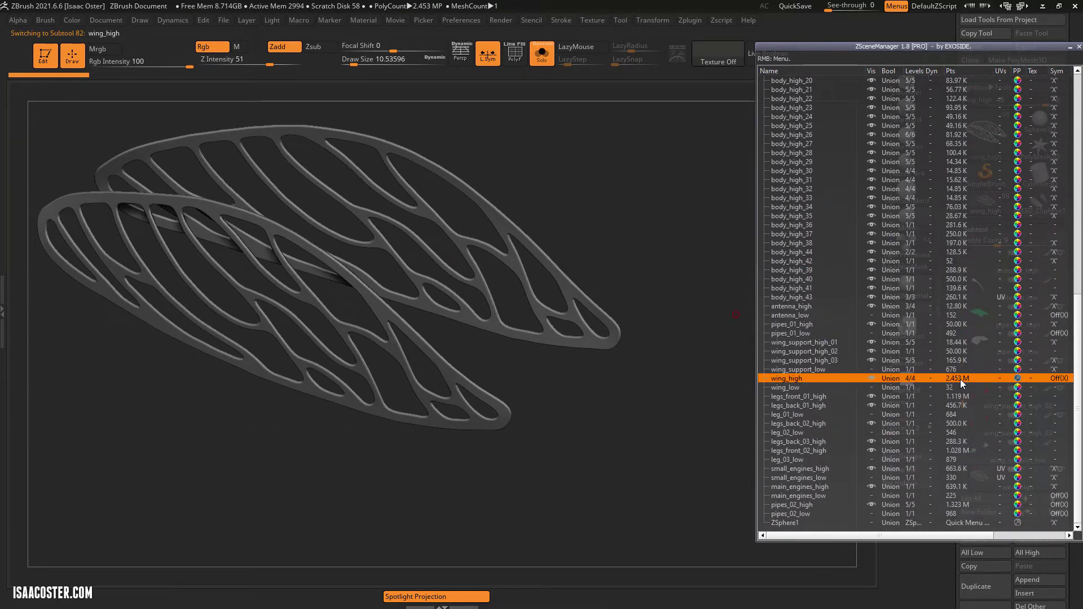
pyautogui.moveTo(609, 249); pyautogui.dragTo(658, 242, button='right')
pyautogui.hotkey('shift', 'f')
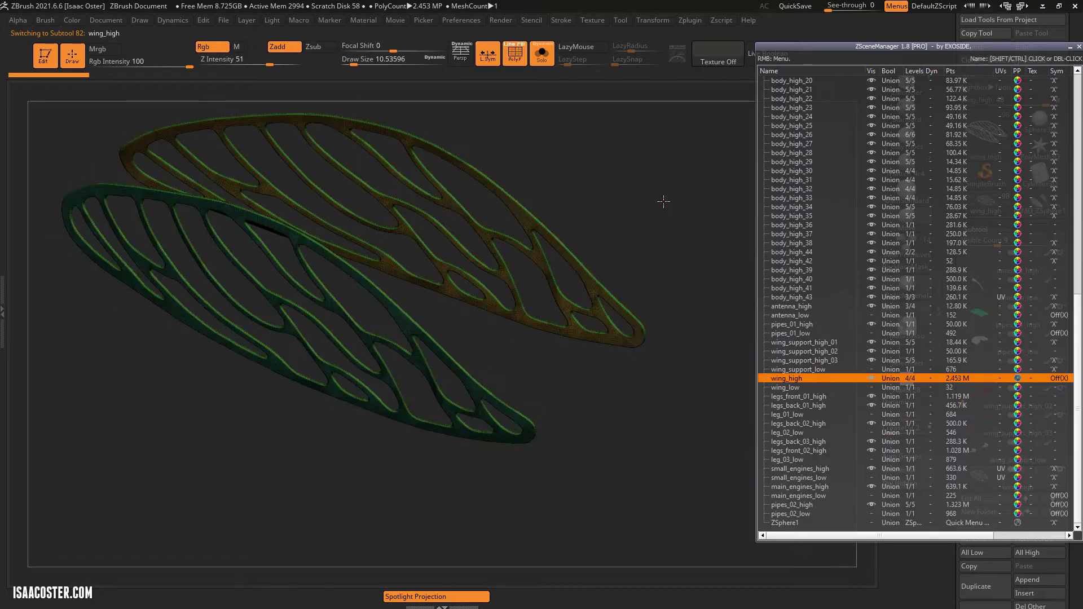
pyautogui.moveTo(665, 200); pyautogui.dragTo(634, 191, button='right')
pyautogui.hotkey('shift', 'f')
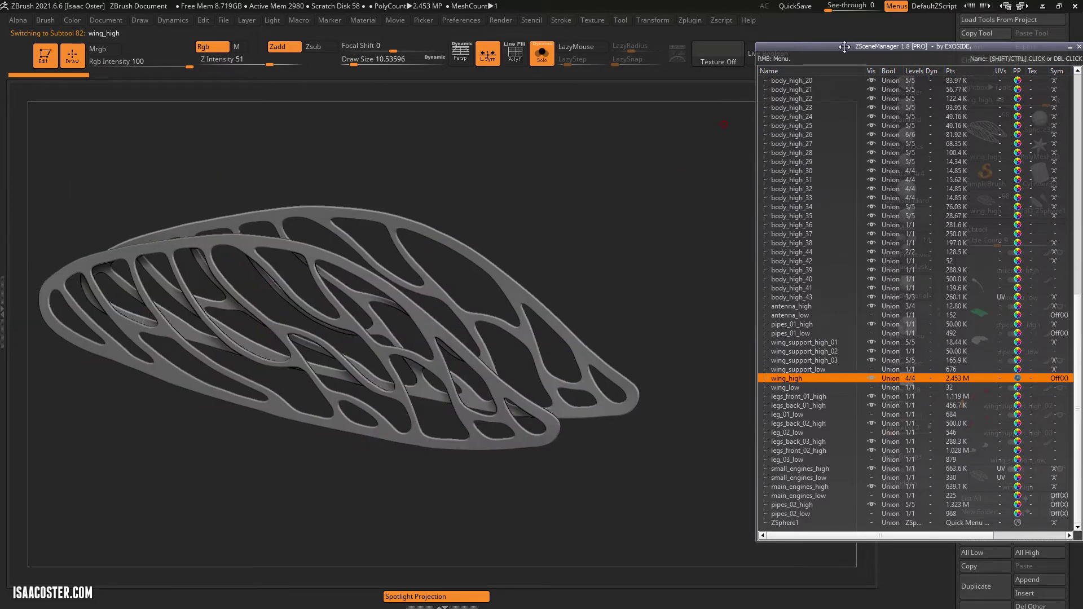
# - Uncover the native subtool list and turn on the polypaint display for wing_high
pyautogui.moveTo(840, 52); pyautogui.dragTo(615, 72)
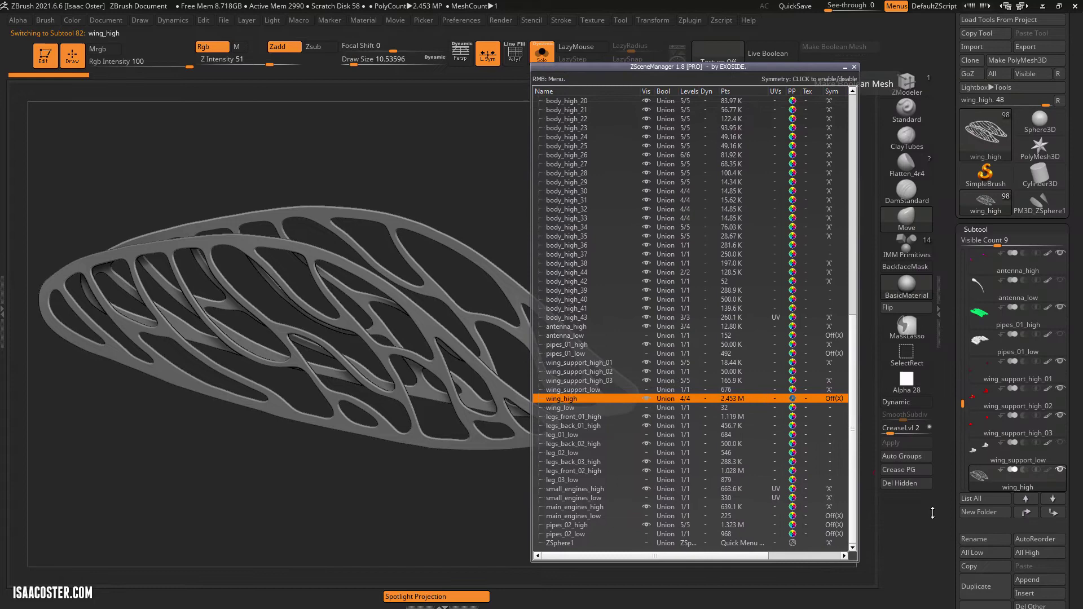
pyautogui.click(1048, 472)
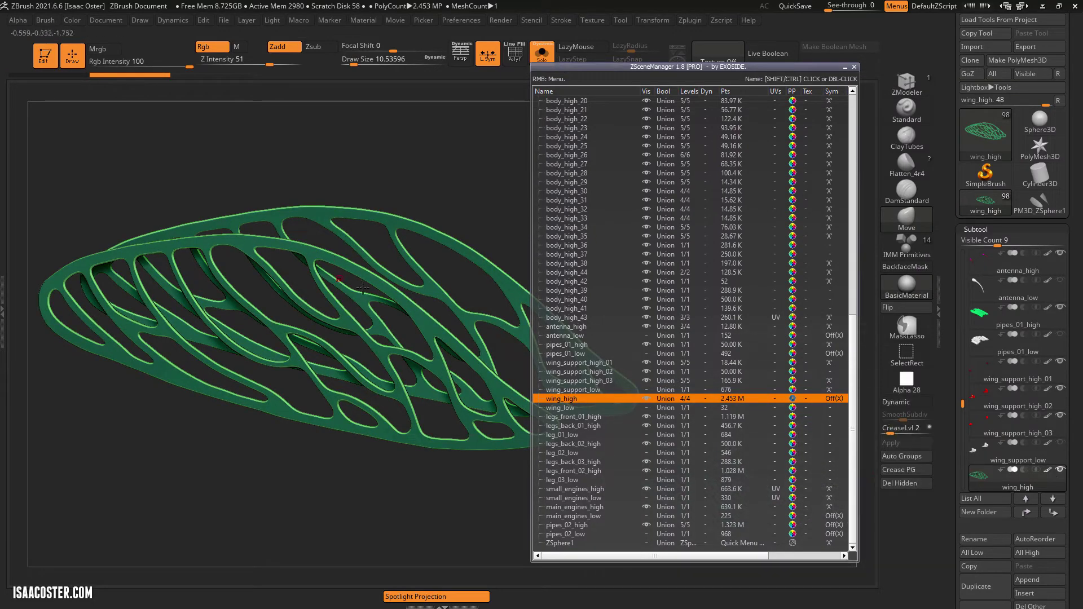
pyautogui.moveTo(410, 201); pyautogui.dragTo(519, 150)
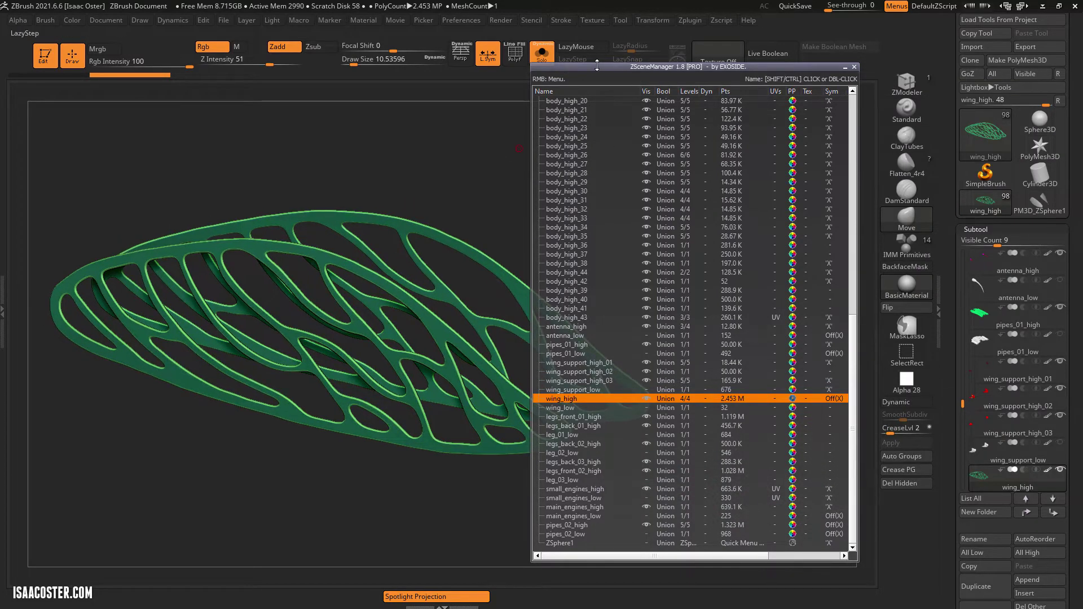
# - Move the ZSceneManager window off the wings and close it
pyautogui.moveTo(597, 66); pyautogui.dragTo(799, 73)
pyautogui.click(716, 20)
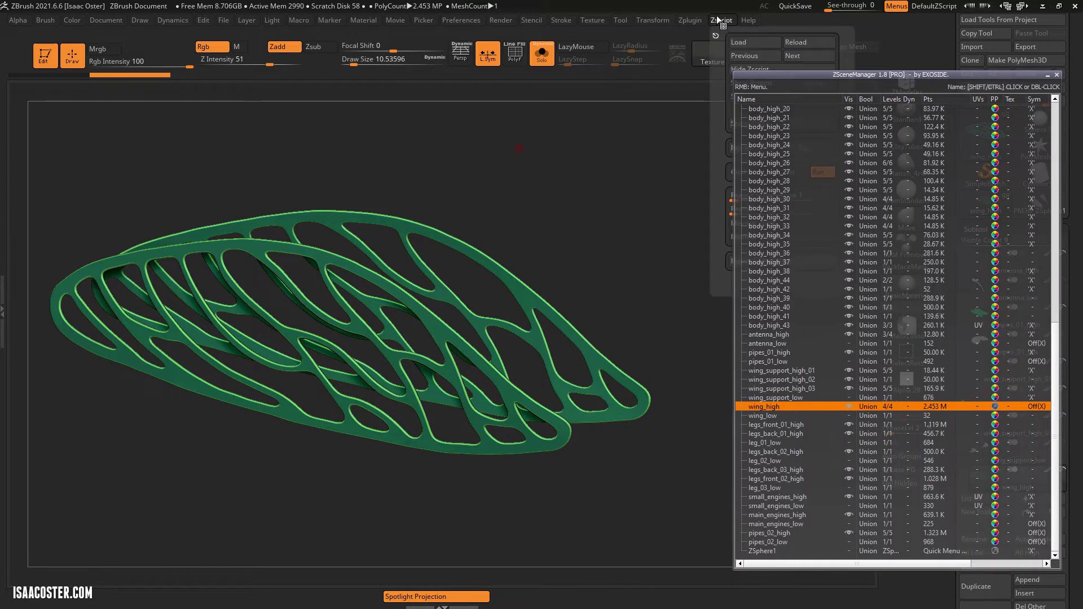
pyautogui.moveTo(814, 72); pyautogui.dragTo(814, 90)
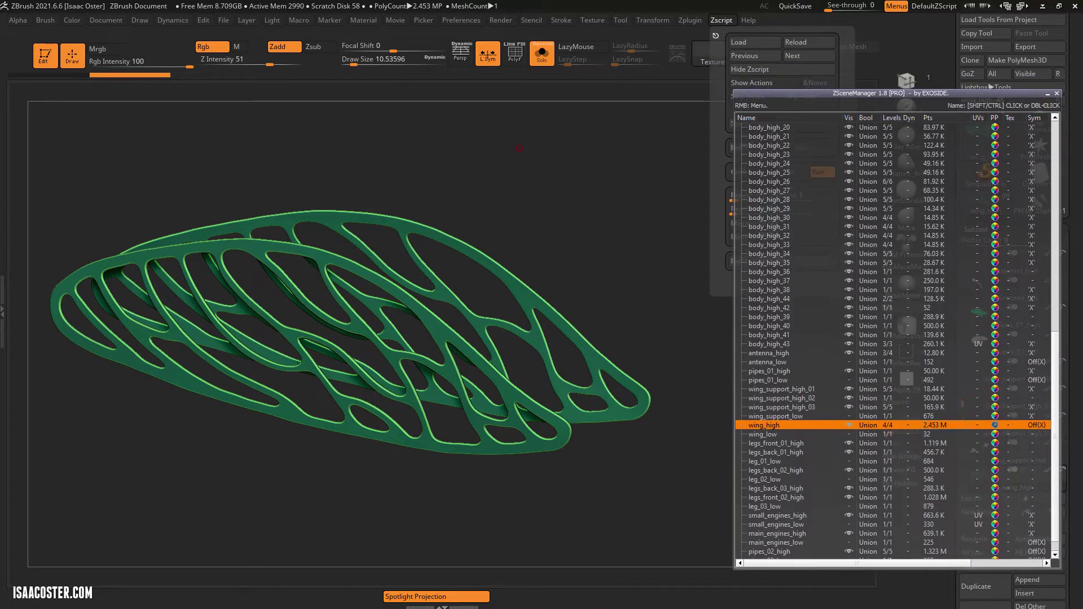
pyautogui.click(1057, 93)
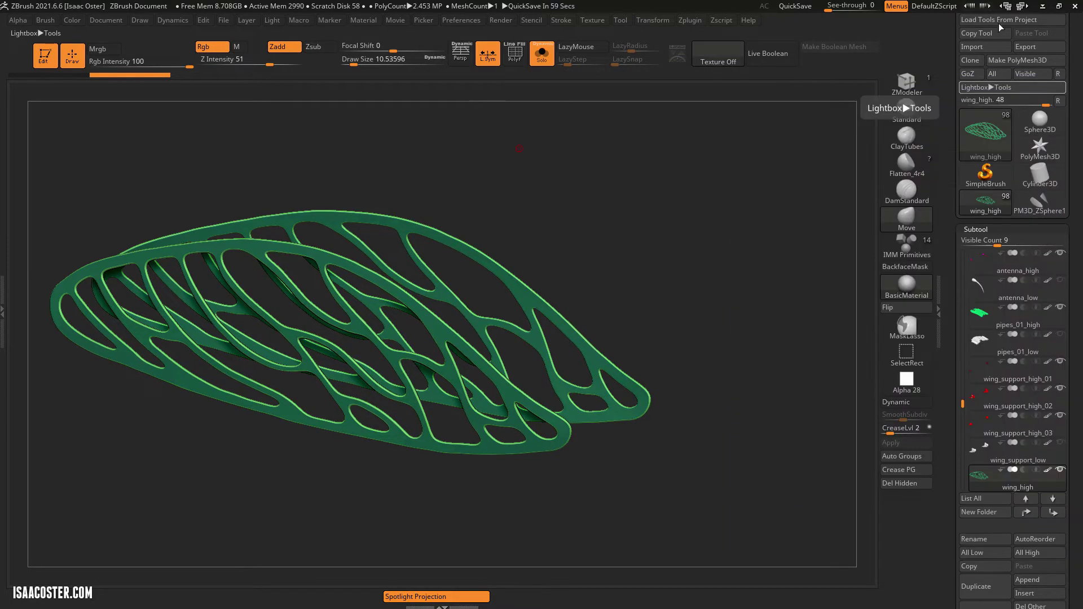
# - Expand the Decimation Master options and dock the Zplugin palette beside the canvas
pyautogui.click(715, 23)
pyautogui.moveTo(704, 25)
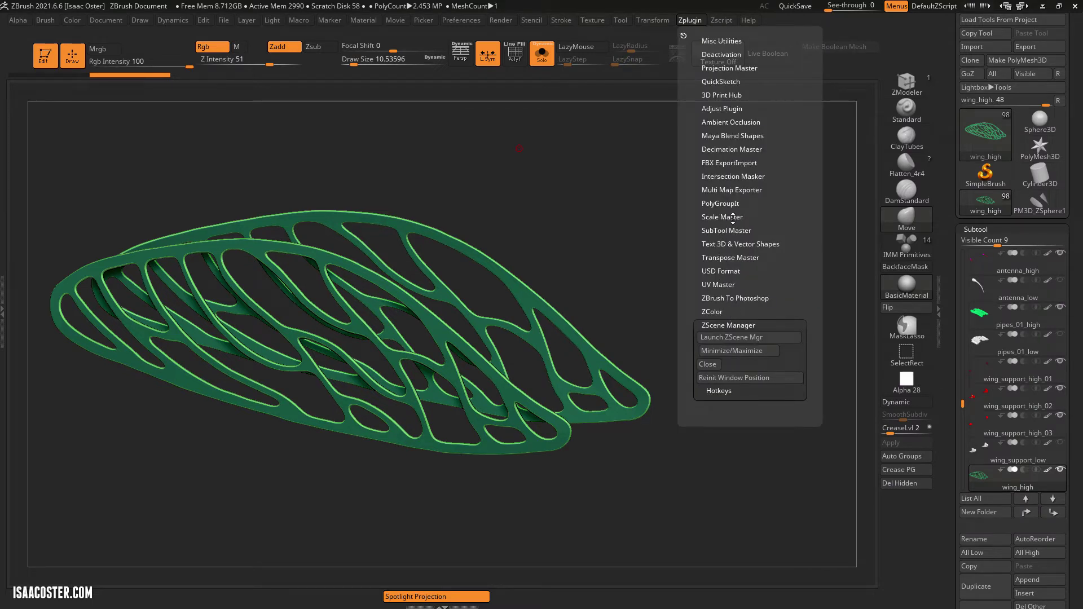
pyautogui.click(715, 149)
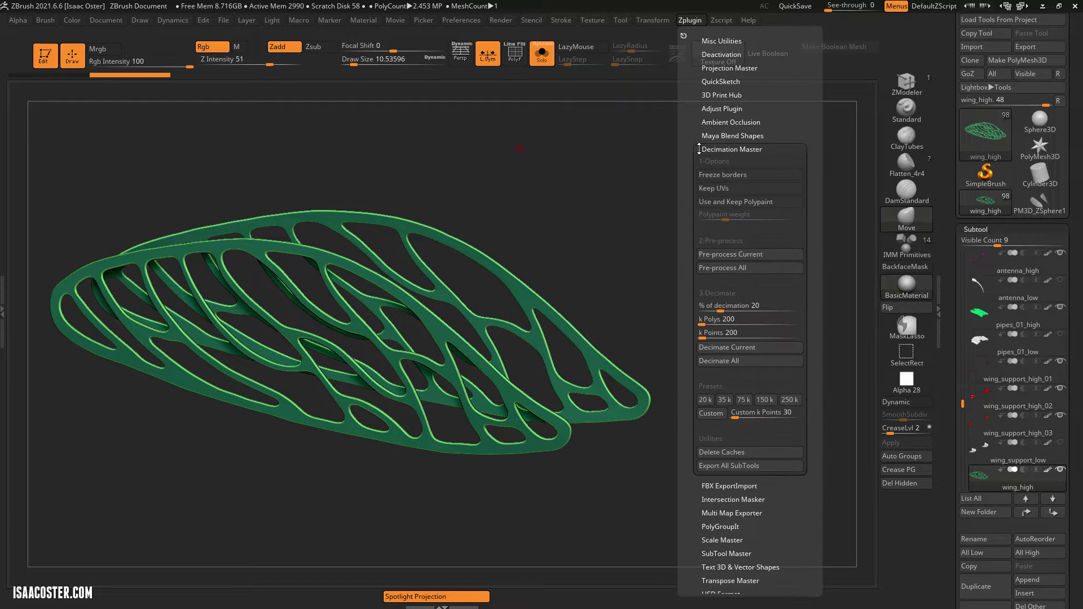
pyautogui.moveTo(682, 34); pyautogui.dragTo(17, 34)
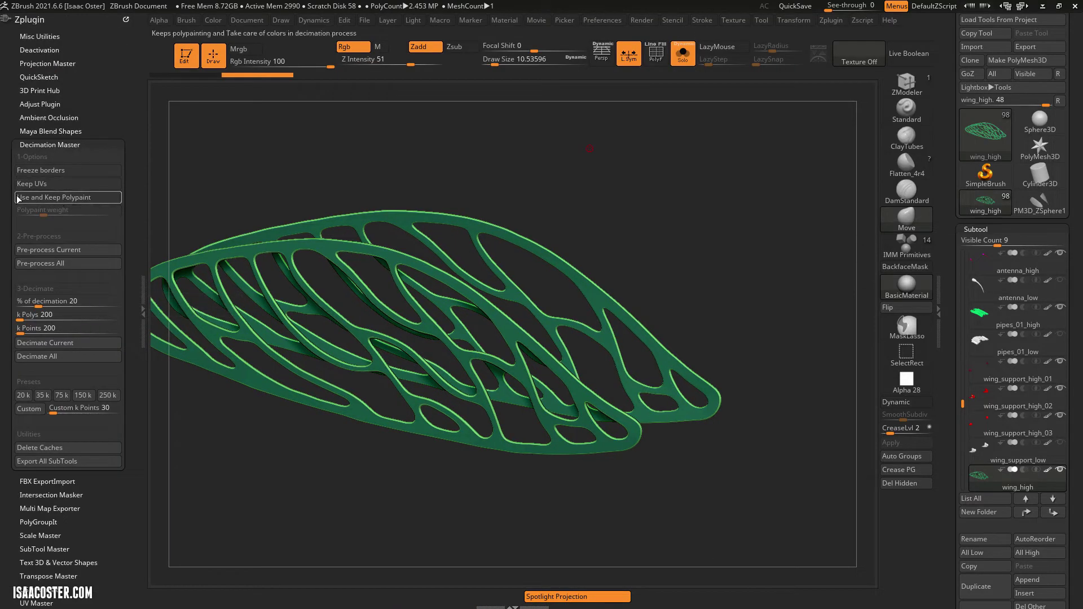
# - Enable Use and Keep Polypaint in Decimation Master
pyautogui.click(106, 251)
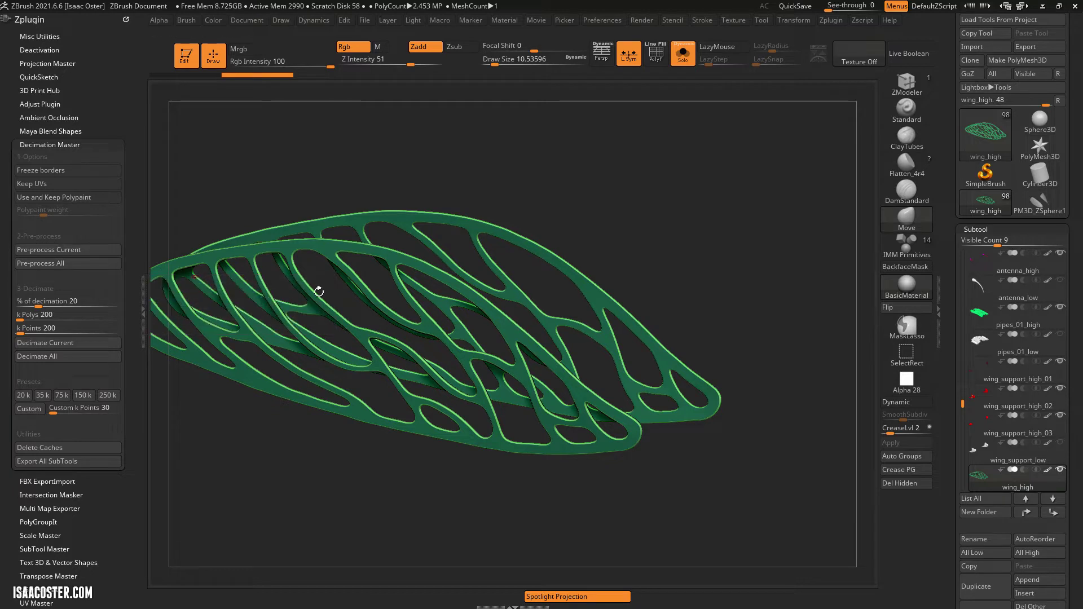
pyautogui.keyDown('alt'); pyautogui.moveTo(359, 156); pyautogui.dragTo(438, 160); pyautogui.keyUp('alt')
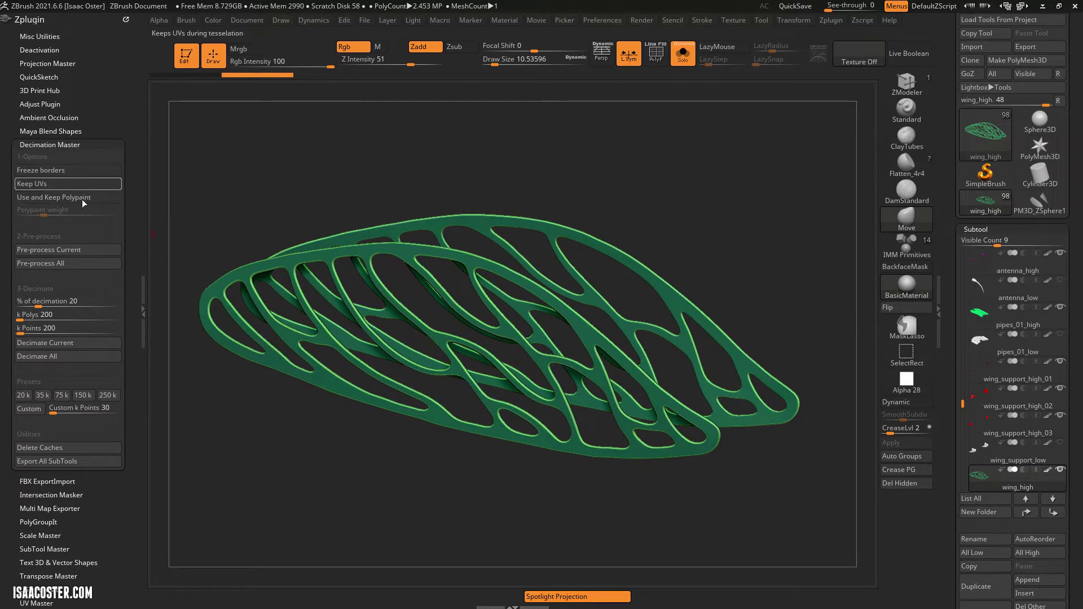
pyautogui.click(52, 197)
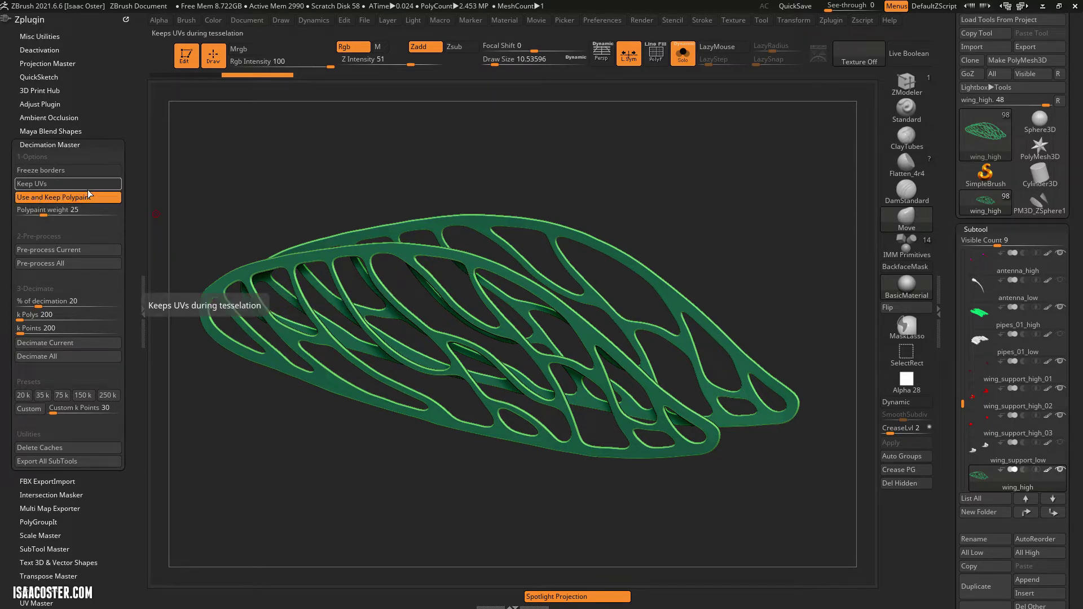
pyautogui.moveTo(573, 197); pyautogui.dragTo(594, 196)
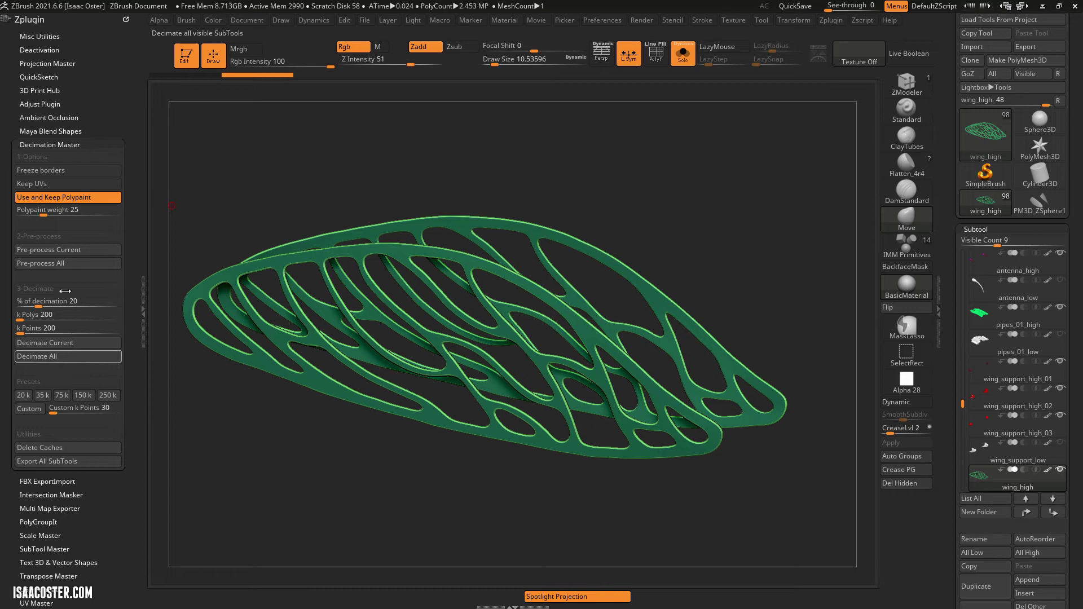
# - Pre-process the current wing_high subtool for decimation and check its polygon count
pyautogui.click(78, 252)
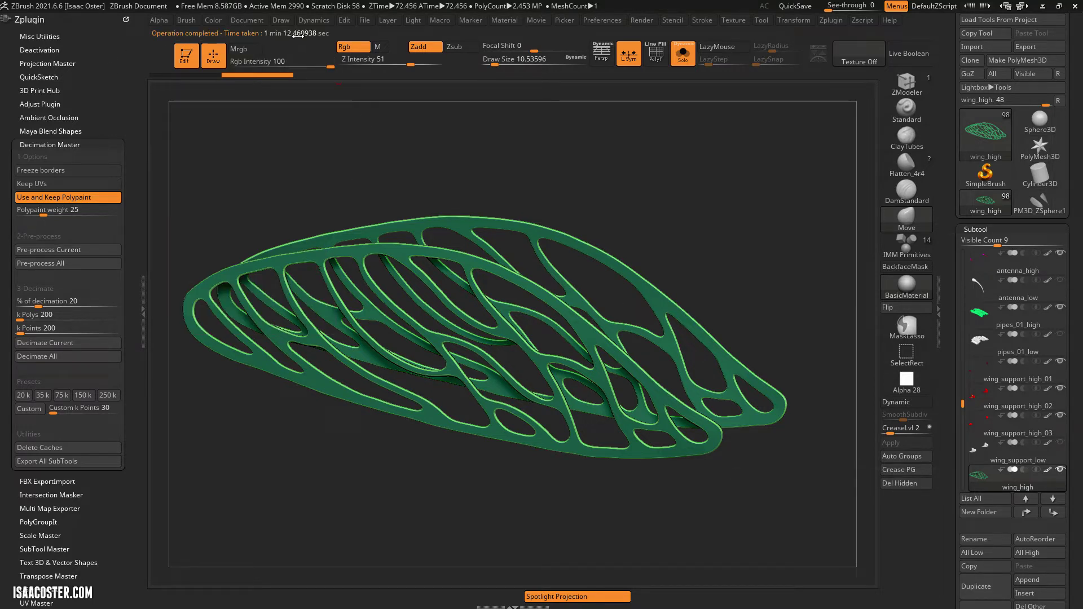
pyautogui.moveTo(553, 122); pyautogui.dragTo(604, 184)
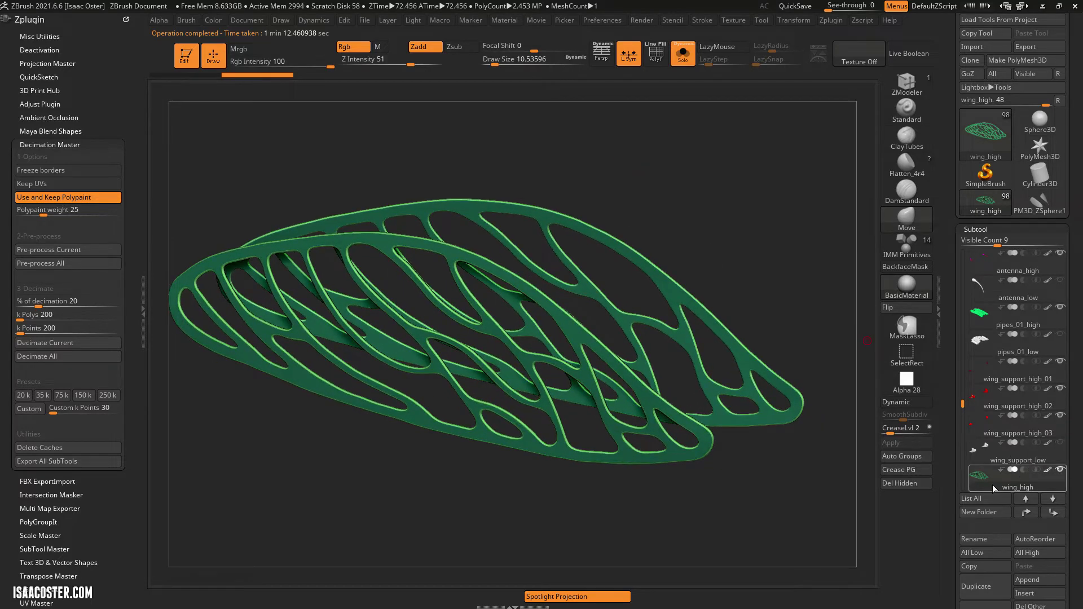
pyautogui.moveTo(993, 485)
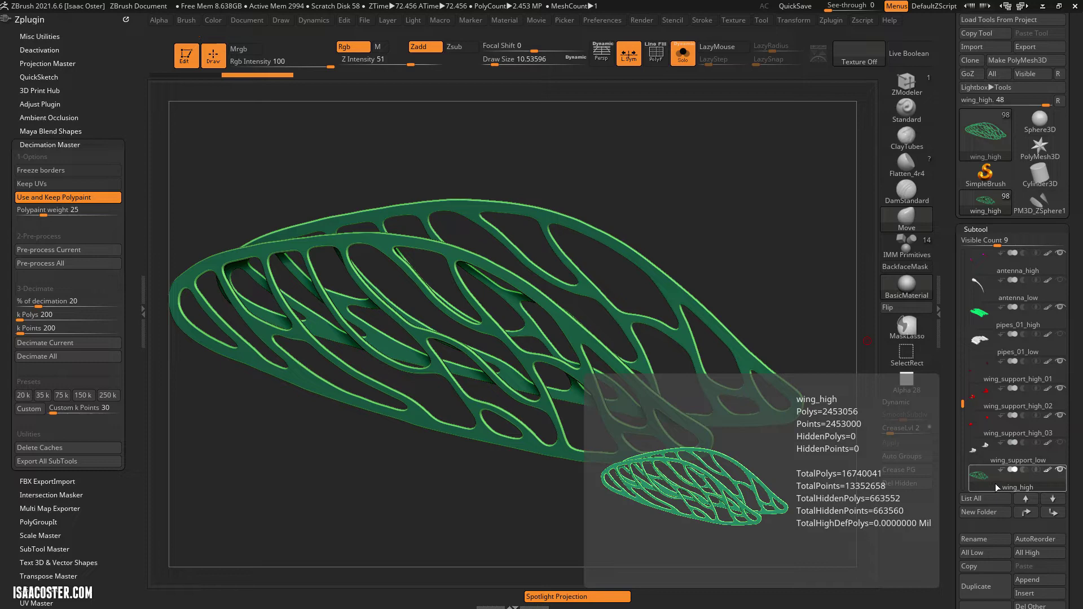
# - Set the percentage of decimation for wing_high to 17.24137 in Decimation Master
pyautogui.keyDown('alt'); pyautogui.moveTo(735, 193); pyautogui.dragTo(749, 199); pyautogui.keyUp('alt')
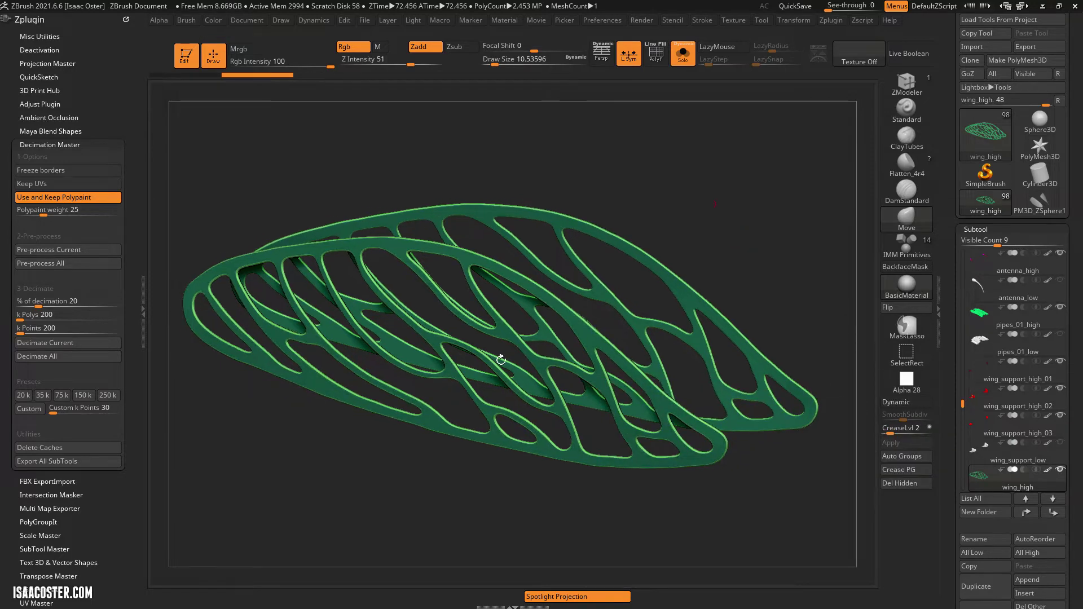
pyautogui.keyDown('alt'); pyautogui.moveTo(253, 461); pyautogui.dragTo(261, 466); pyautogui.keyUp('alt')
pyautogui.hotkey('shift', 'f')
pyautogui.moveTo(682, 205)
pyautogui.keyDown('alt'); pyautogui.mouseDown()
pyautogui.moveTo(674, 241)
pyautogui.moveTo(782, 202)
pyautogui.mouseUp(); pyautogui.keyUp('alt')
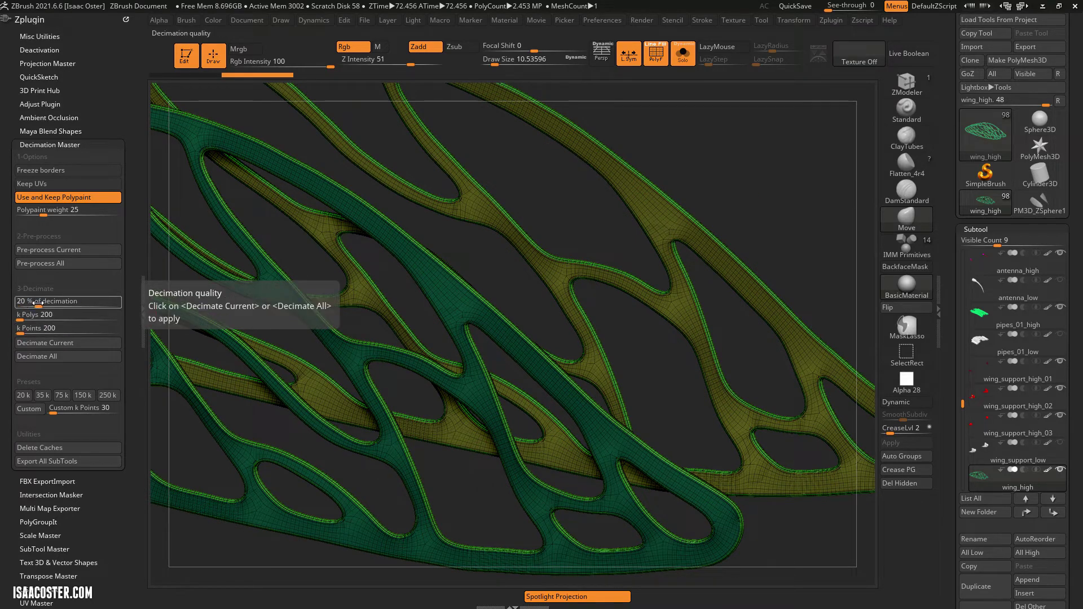
pyautogui.click(34, 302)
pyautogui.click(35, 303)
pyautogui.click(34, 305)
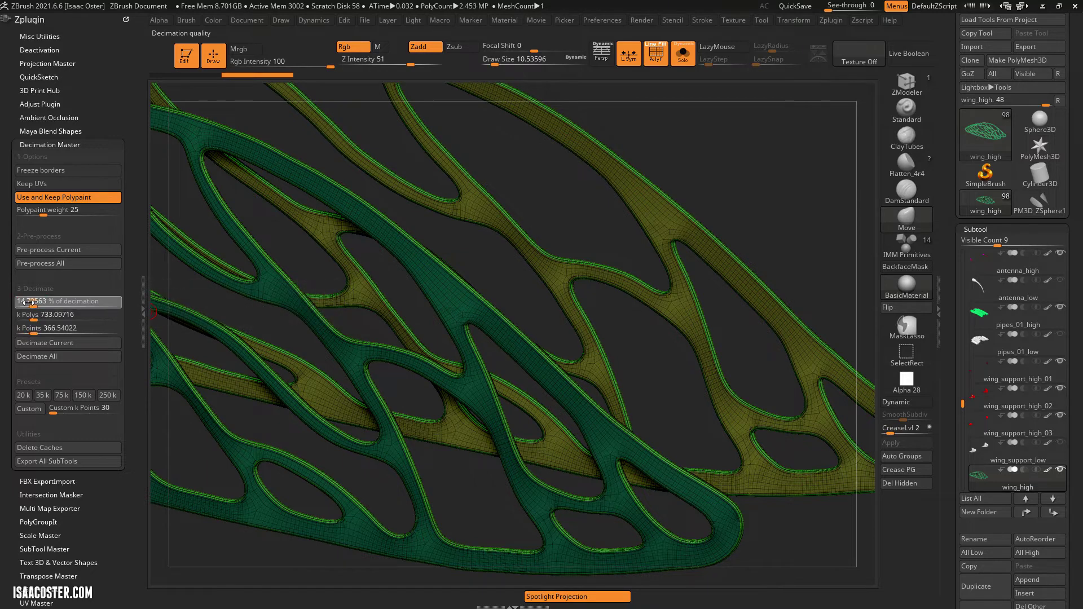
pyautogui.click(40, 305)
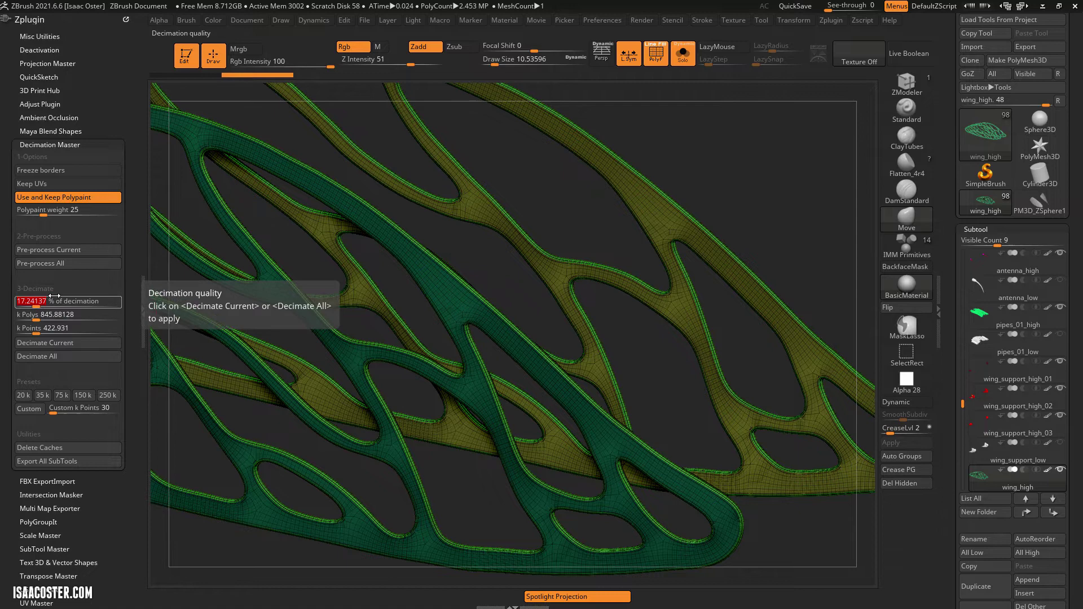
# - Hide the polyframe and decimate the current wing_high subtool at 17.24137 %
pyautogui.click(36, 316)
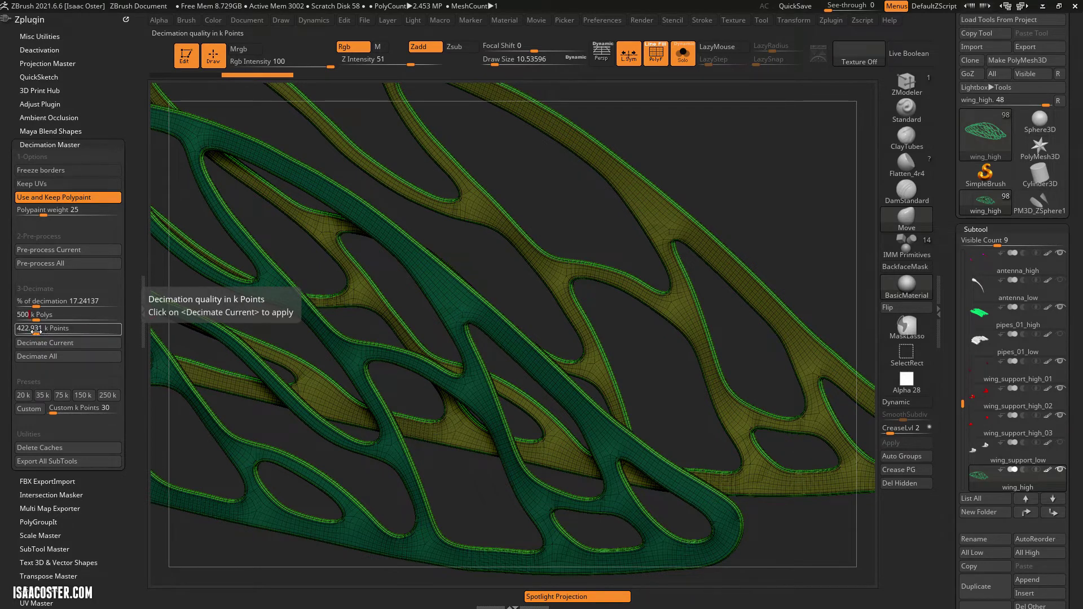
pyautogui.moveTo(756, 195); pyautogui.dragTo(688, 202)
pyautogui.hotkey('shift', 'f')
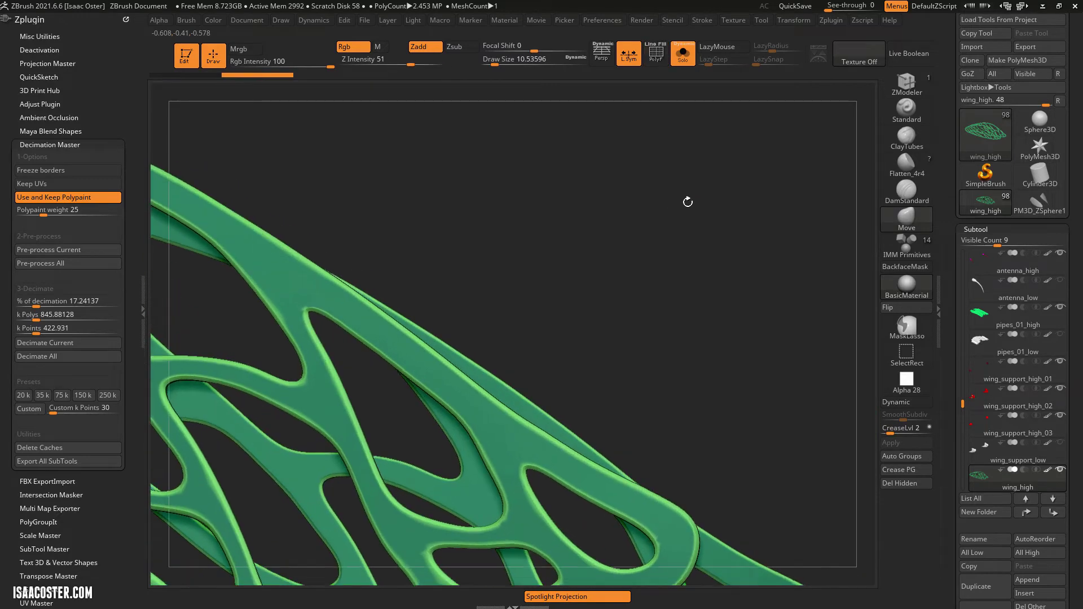
pyautogui.keyDown('alt'); pyautogui.moveTo(440, 264); pyautogui.dragTo(544, 210); pyautogui.keyUp('alt')
pyautogui.click(61, 344)
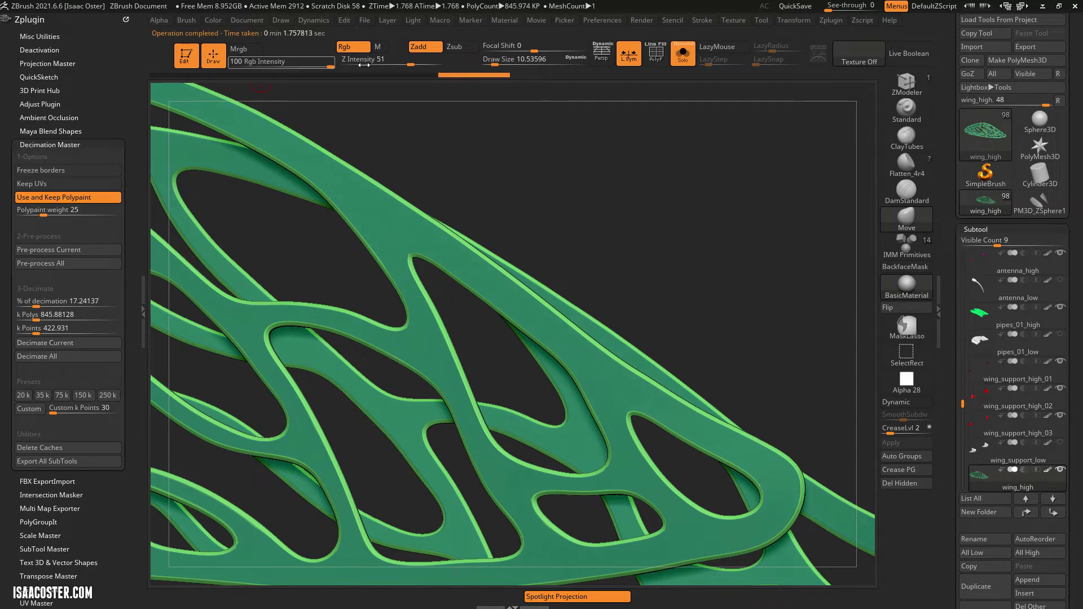
# - Examine the decimated wing_high wireframe up close and check the subtool's polygon count
pyautogui.moveTo(626, 177); pyautogui.dragTo(867, 192)
pyautogui.hotkey('shift', 'f')
pyautogui.moveTo(806, 167); pyautogui.dragTo(783, 164)
pyautogui.moveTo(837, 274); pyautogui.dragTo(726, 183)
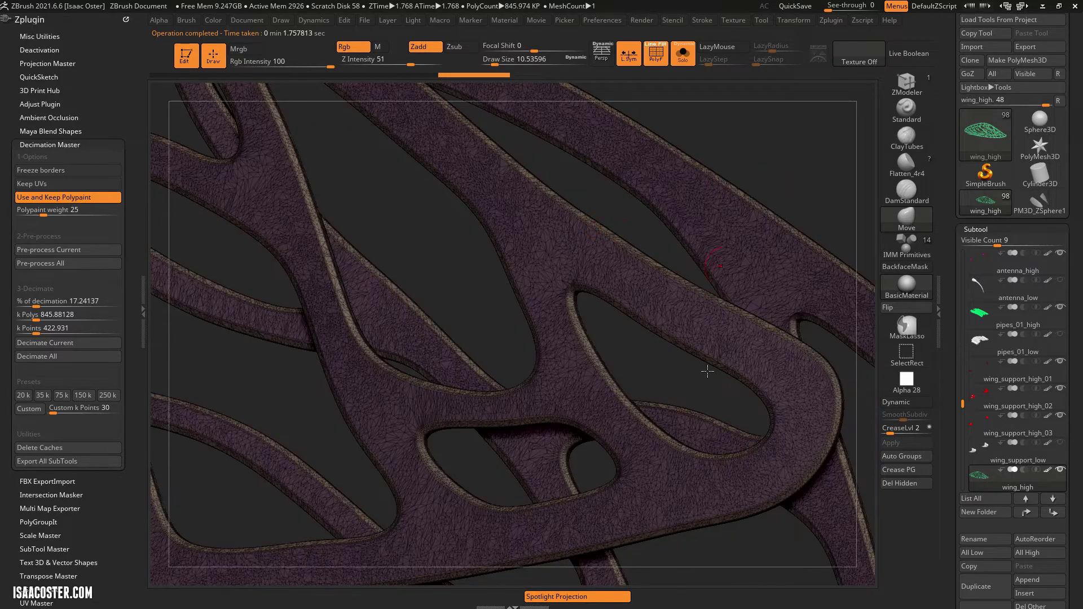
pyautogui.moveTo(990, 486)
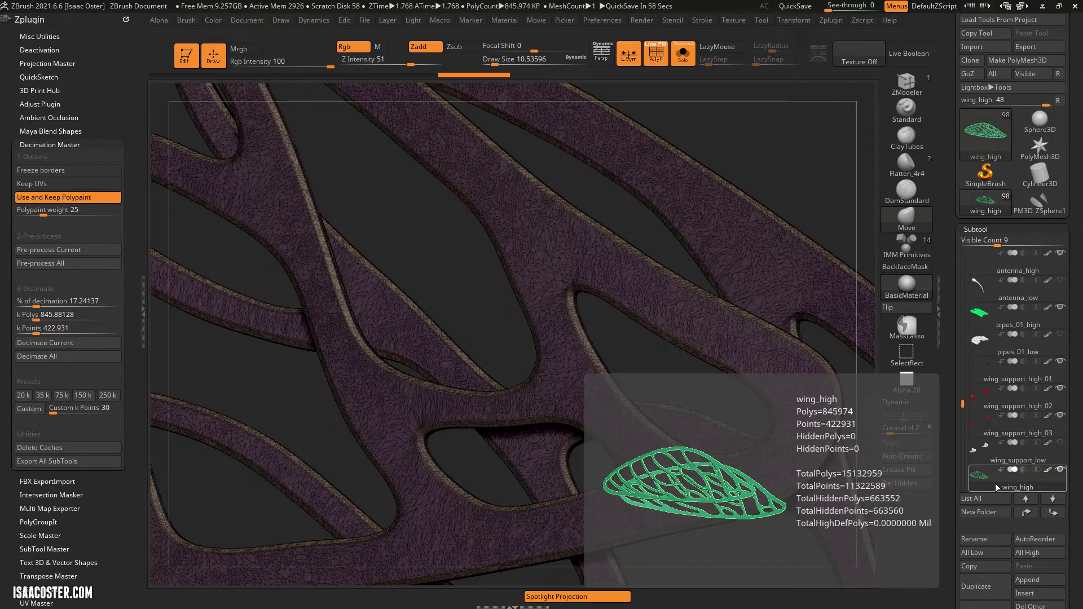
# - Set the decimation target to 500 k Polys and decimate the current wing_high subtool
pyautogui.click(35, 315)
pyautogui.write('500')
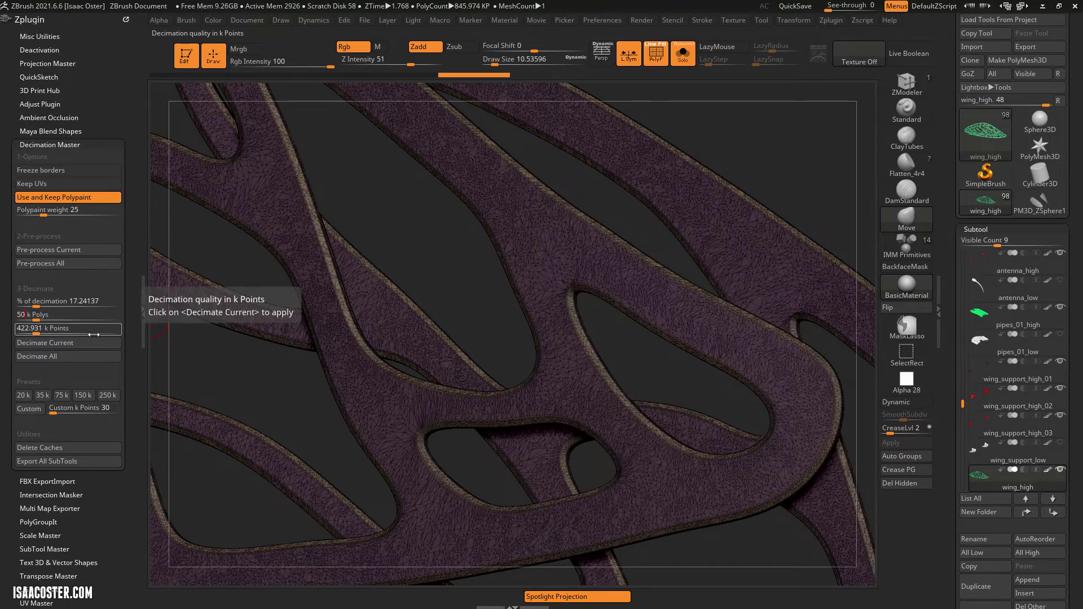
pyautogui.press('Return')
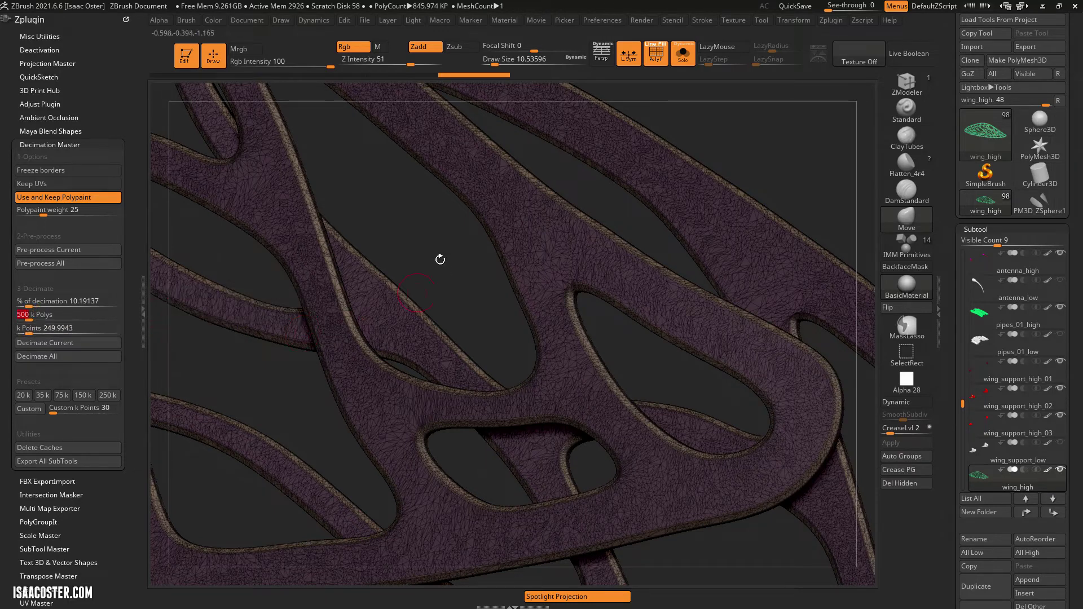
pyautogui.click(58, 344)
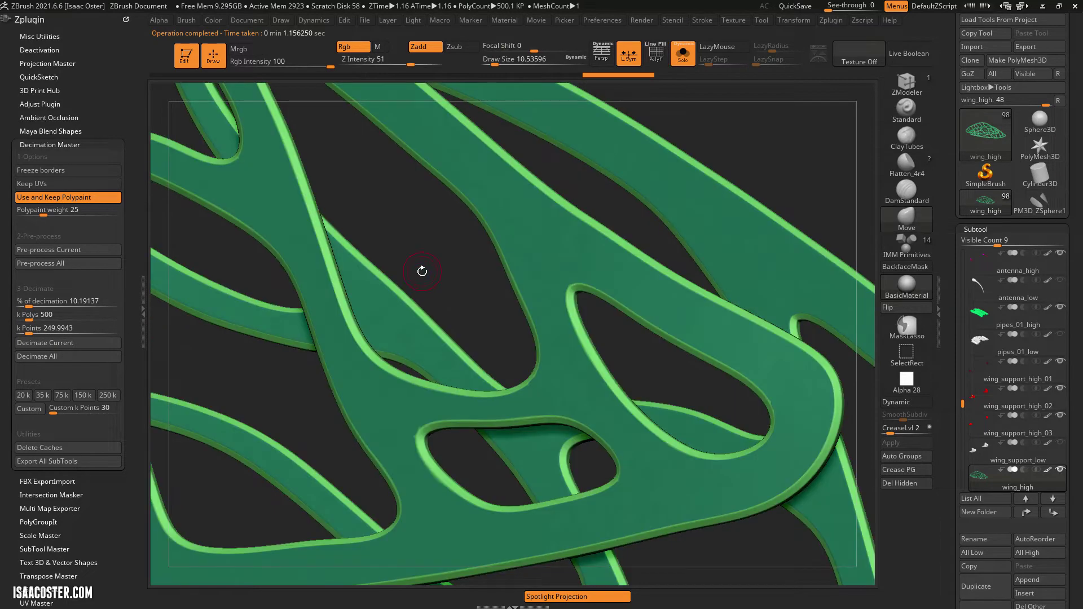
# - Compare the 500 k wing_high mesh with and without its polyframe and check its polygon count
pyautogui.moveTo(422, 271); pyautogui.dragTo(451, 305)
pyautogui.hotkey('shift', 'f')
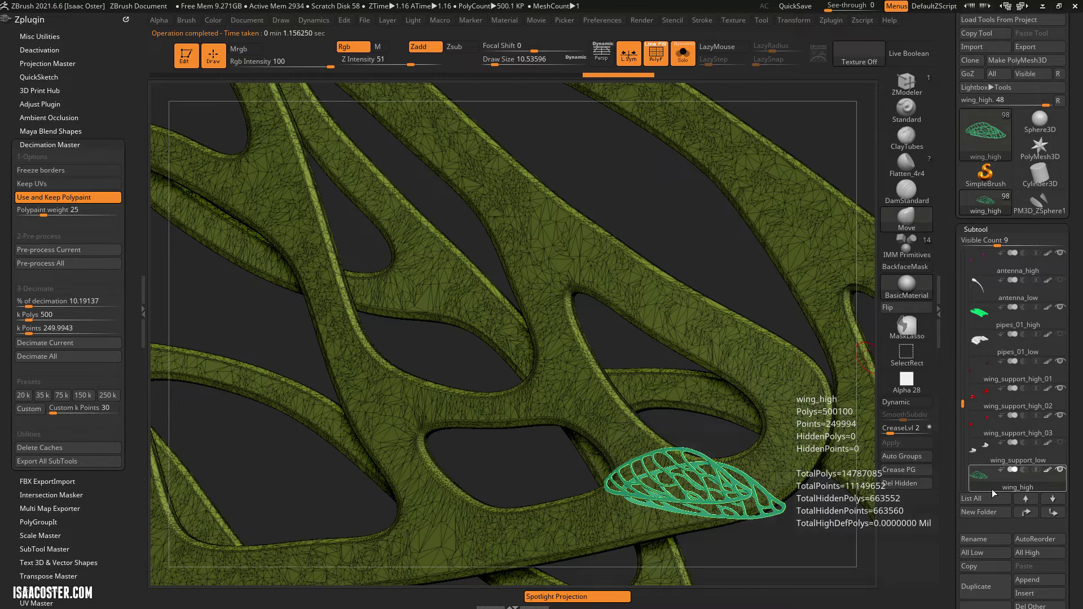
pyautogui.hotkey('shift', 'f')
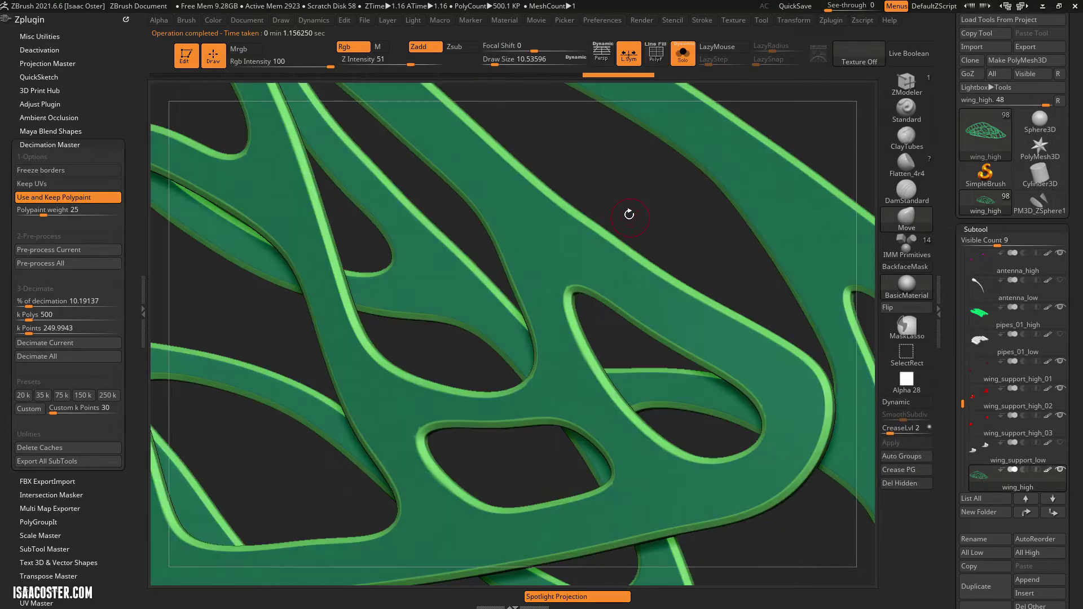
pyautogui.keyDown('alt'); pyautogui.moveTo(628, 212); pyautogui.dragTo(617, 170); pyautogui.keyUp('alt')
pyautogui.moveTo(429, 471); pyautogui.dragTo(431, 426)
pyautogui.hotkey('shift', 'f')
pyautogui.hotkey('shift', 'f')
pyautogui.moveTo(744, 354)
pyautogui.mouseDown()
pyautogui.moveTo(730, 426)
pyautogui.moveTo(753, 413)
pyautogui.moveTo(777, 428)
pyautogui.mouseUp()
# - Turn off wing_high's polypaint display, set the decimation target to 10 k Polys and decimate the current subtool
pyautogui.click(1048, 470)
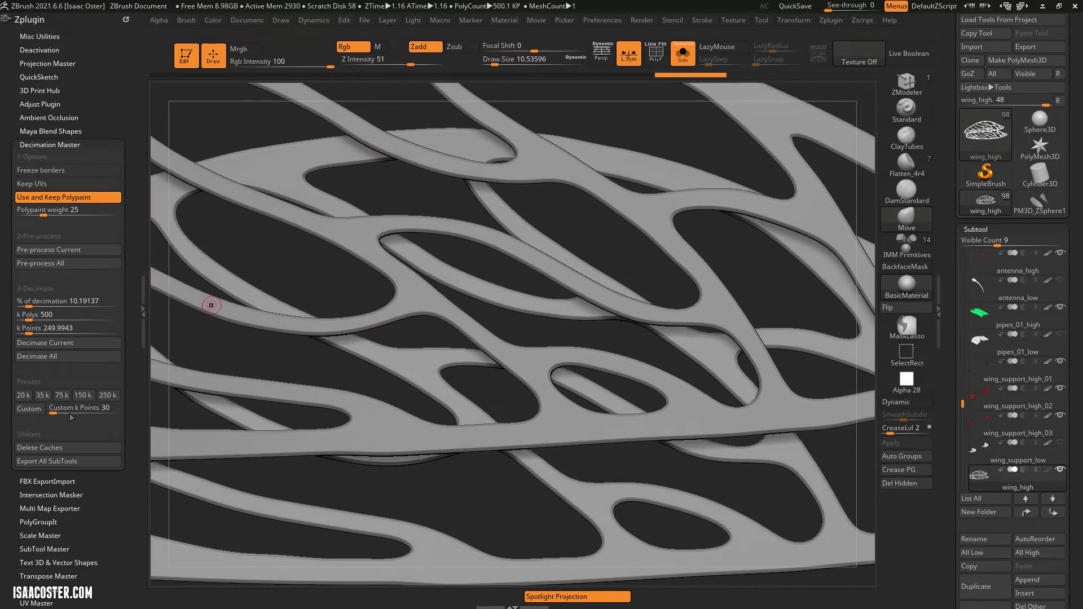
pyautogui.click(25, 315)
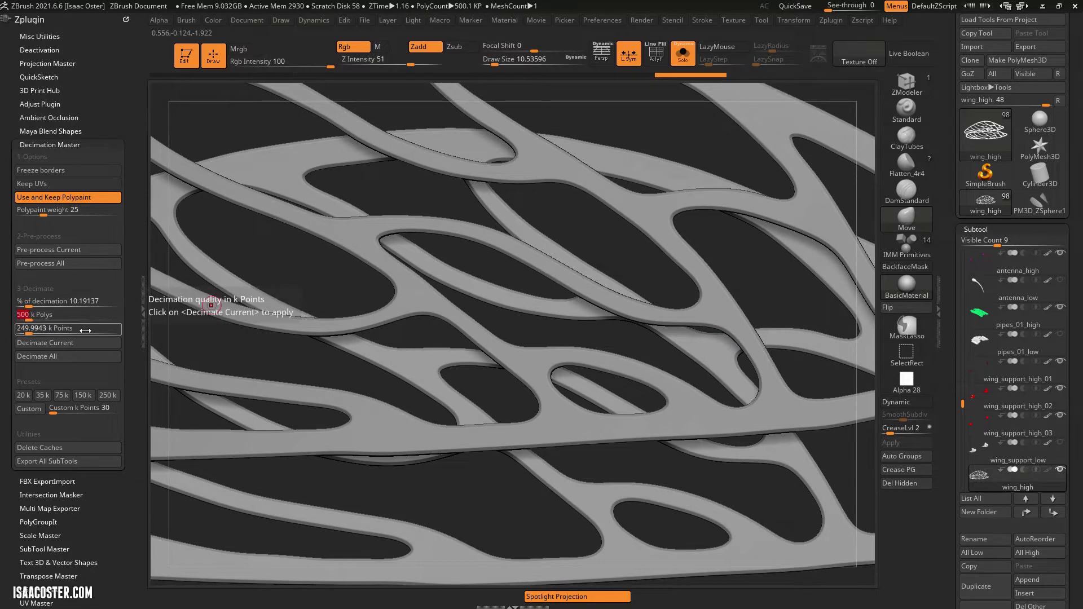
pyautogui.write('10')
pyautogui.press('Return')
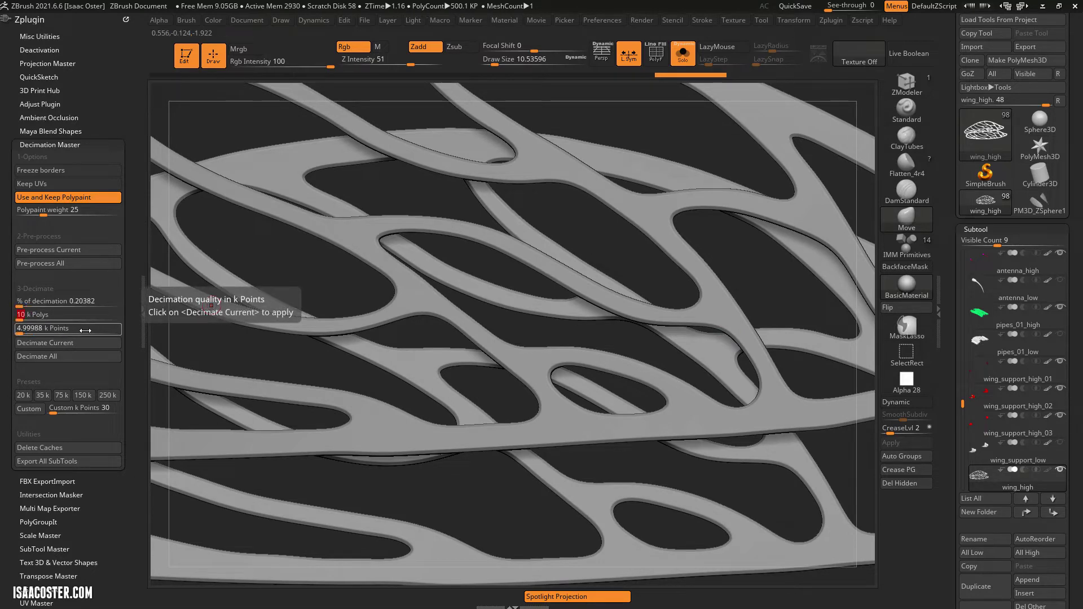
pyautogui.click(62, 342)
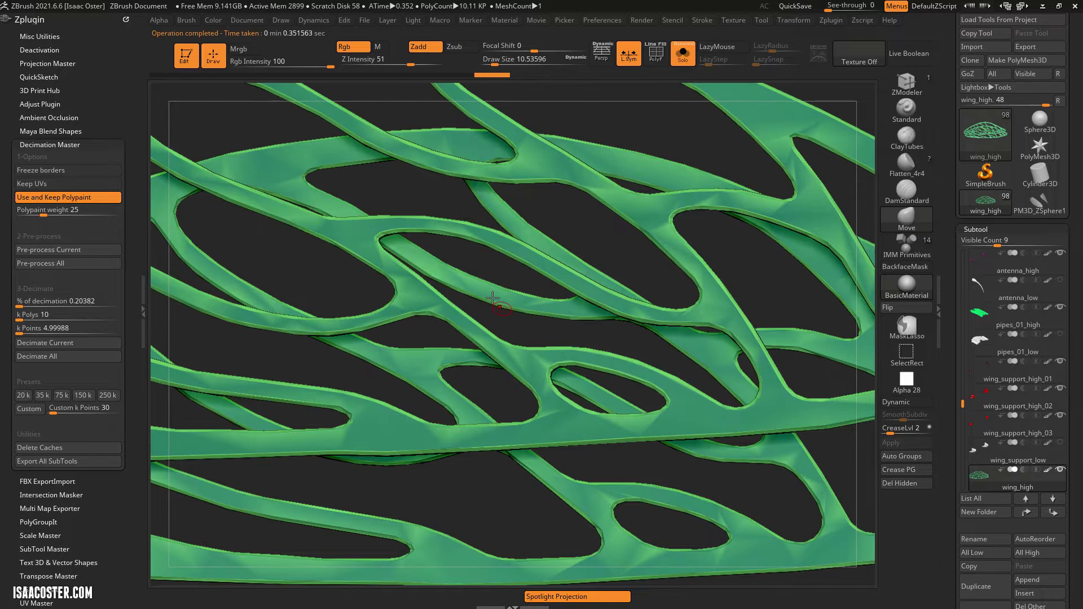
# - Examine the surface and wireframe of the 10 k wing_high mesh from several angles
pyautogui.moveTo(506, 270); pyautogui.dragTo(639, 192)
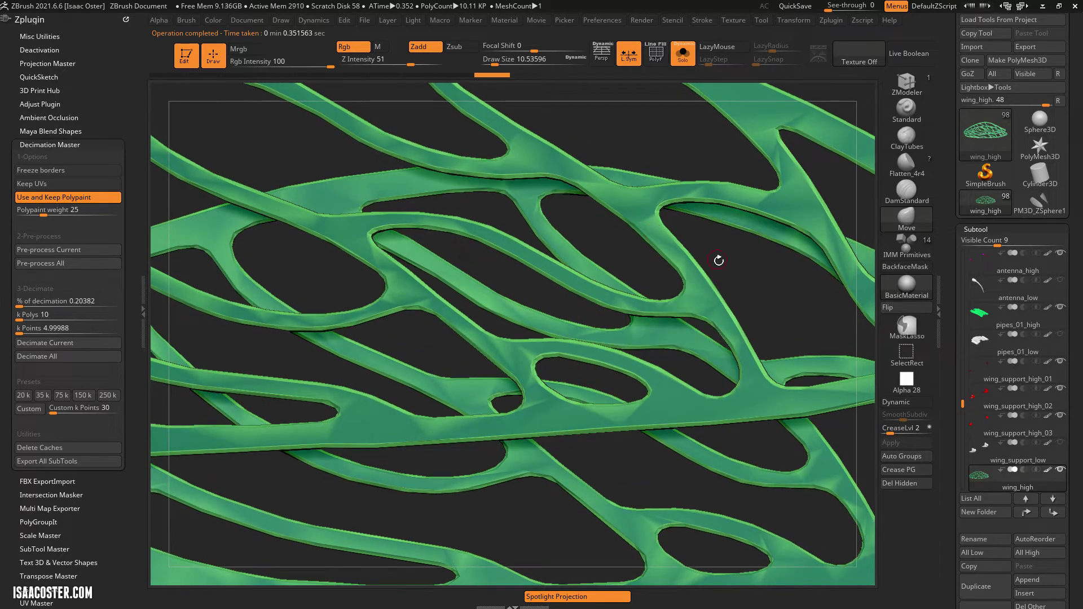
pyautogui.moveTo(718, 260); pyautogui.dragTo(711, 286)
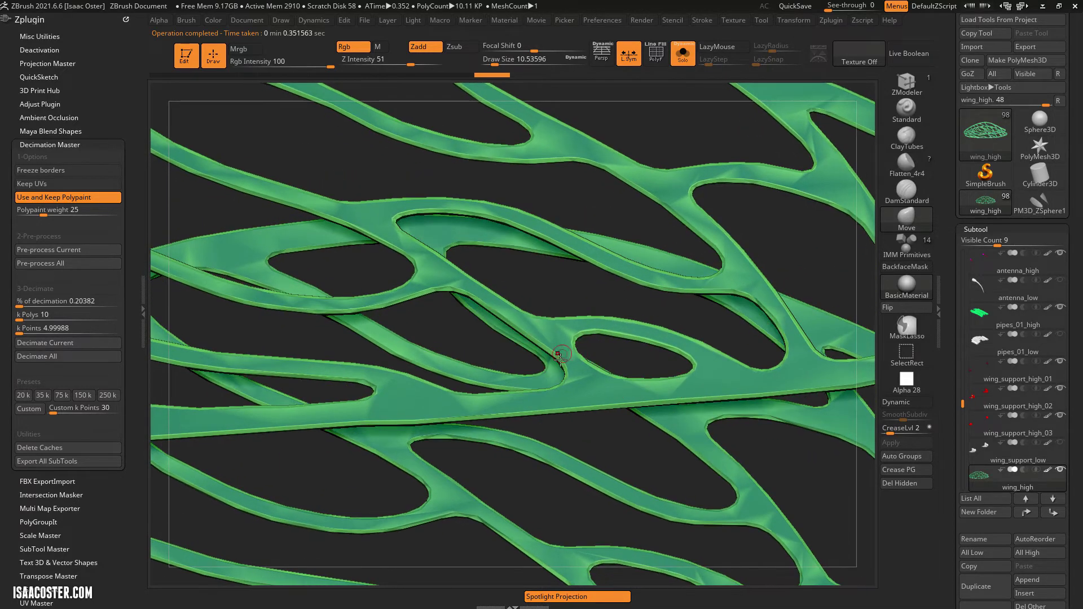
pyautogui.moveTo(546, 290); pyautogui.dragTo(536, 271)
pyautogui.hotkey('shift', 'f')
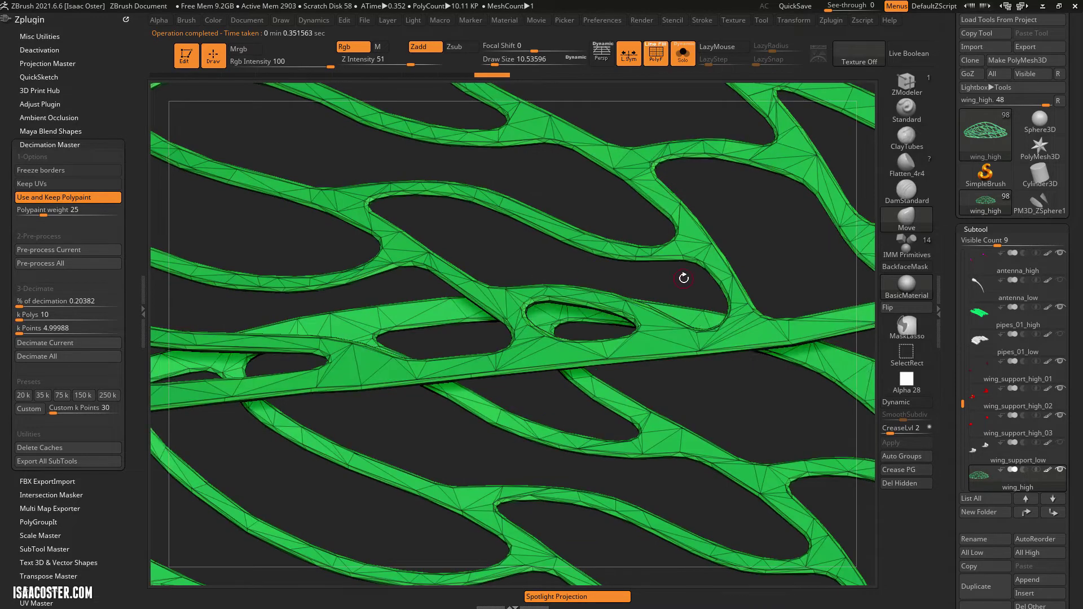
pyautogui.moveTo(673, 282); pyautogui.dragTo(642, 276)
pyautogui.hotkey('shift', 'f')
pyautogui.moveTo(575, 199)
pyautogui.mouseDown()
pyautogui.moveTo(572, 161)
pyautogui.moveTo(577, 199)
pyautogui.mouseUp()
# - Turn off wing_high's polypaint display and examine the uncoloured 10 k wings
pyautogui.click(1048, 471)
pyautogui.moveTo(839, 377)
pyautogui.mouseDown()
pyautogui.moveTo(774, 450)
pyautogui.moveTo(756, 346)
pyautogui.moveTo(733, 445)
pyautogui.moveTo(778, 222)
pyautogui.mouseUp()
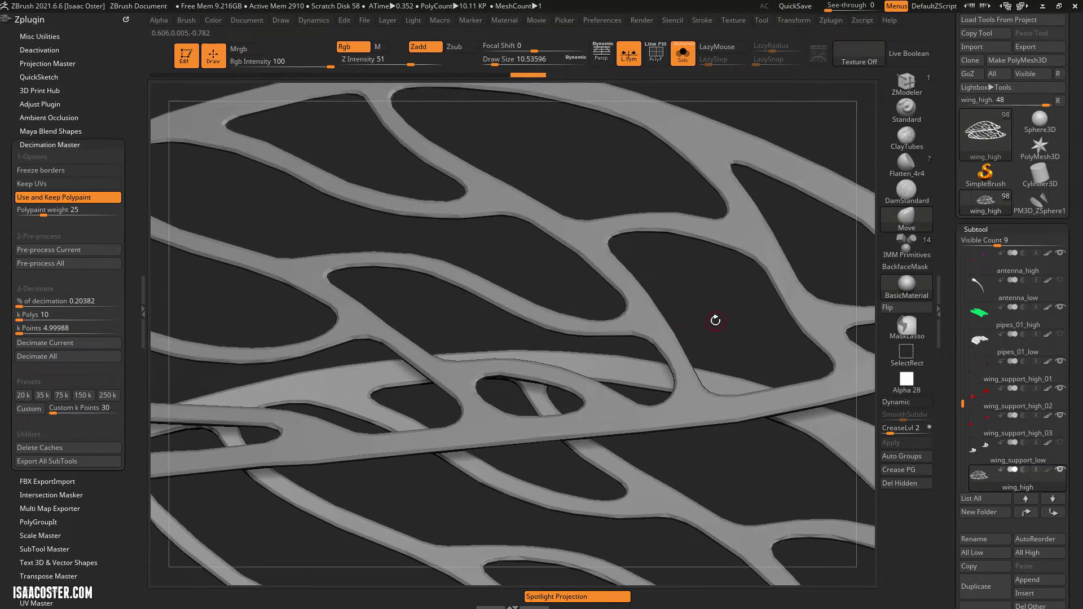
pyautogui.keyDown('alt'); pyautogui.moveTo(715, 320); pyautogui.dragTo(648, 271); pyautogui.keyUp('alt')
pyautogui.moveTo(389, 237); pyautogui.dragTo(375, 201)
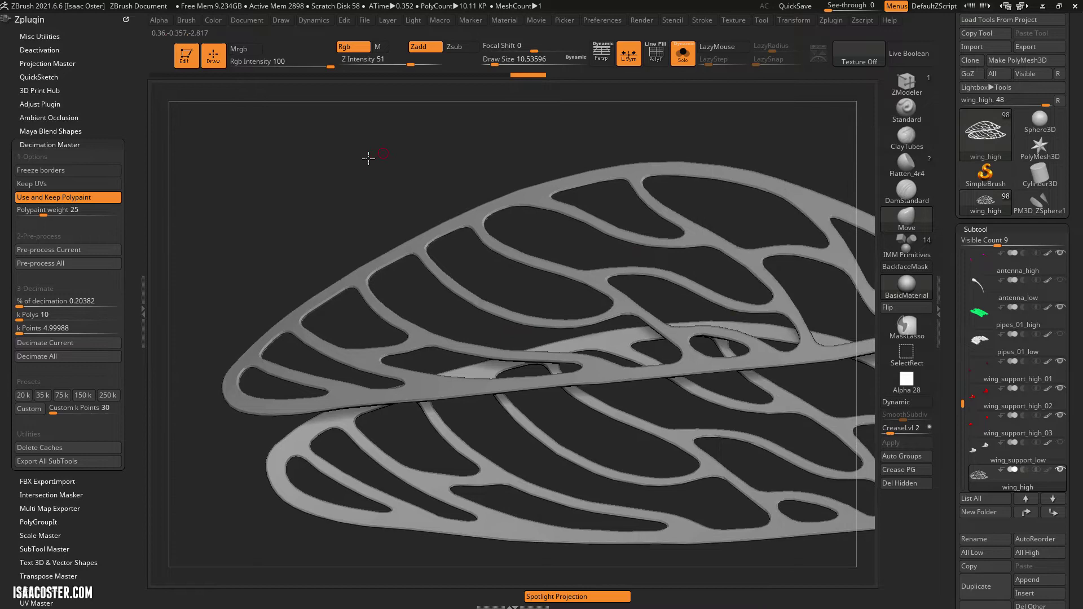
pyautogui.moveTo(368, 158); pyautogui.dragTo(337, 141)
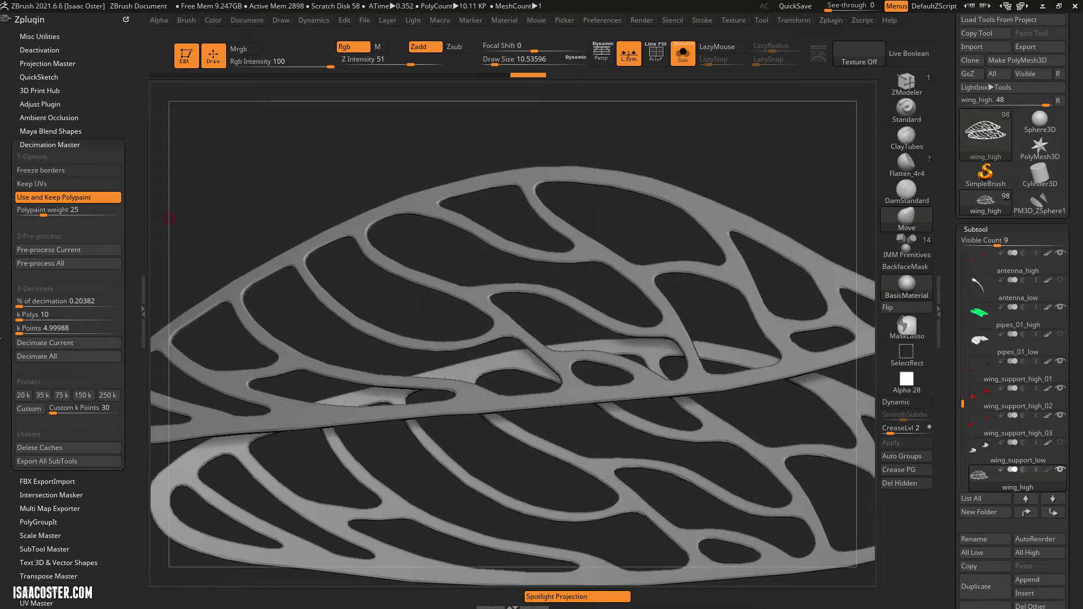
# - Set the decimation target to 500 k Polys, turn wing_high's polypaint display on and decimate the current subtool
pyautogui.click(38, 316)
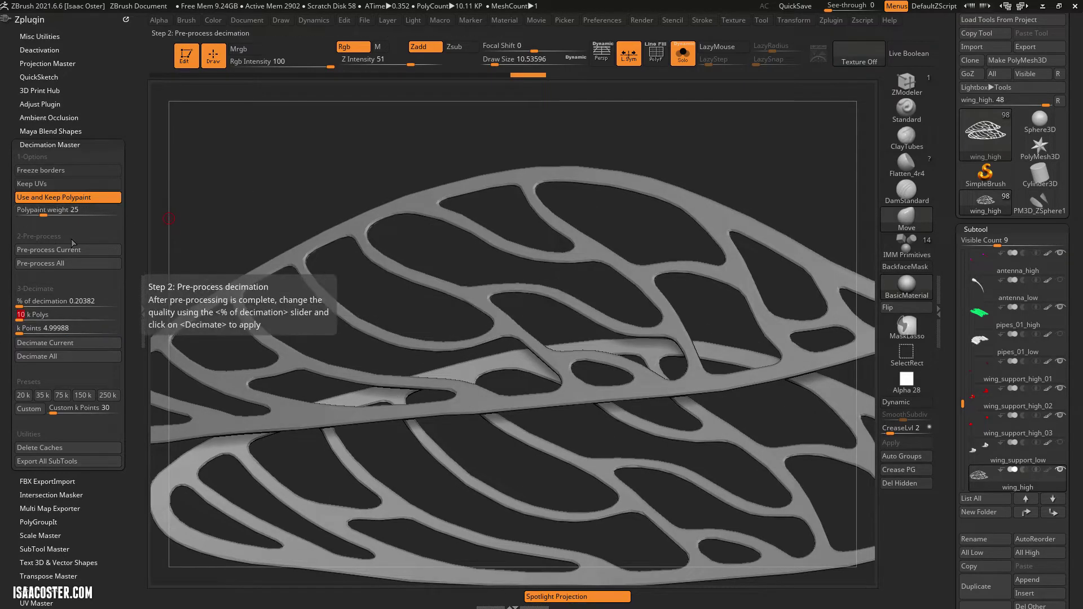
pyautogui.write('5')
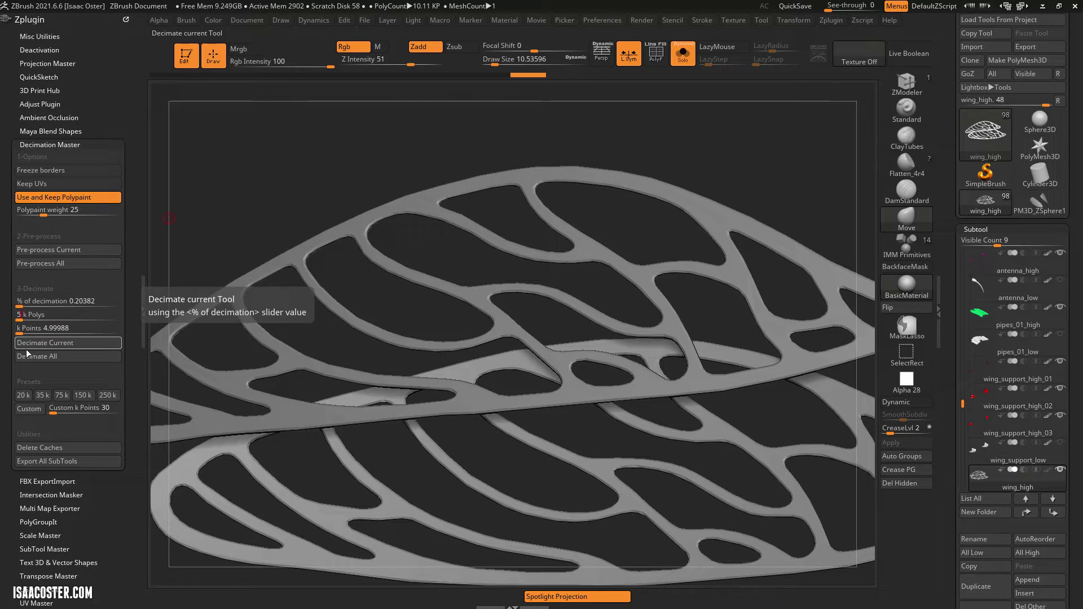
pyautogui.write('00')
pyautogui.press('Return')
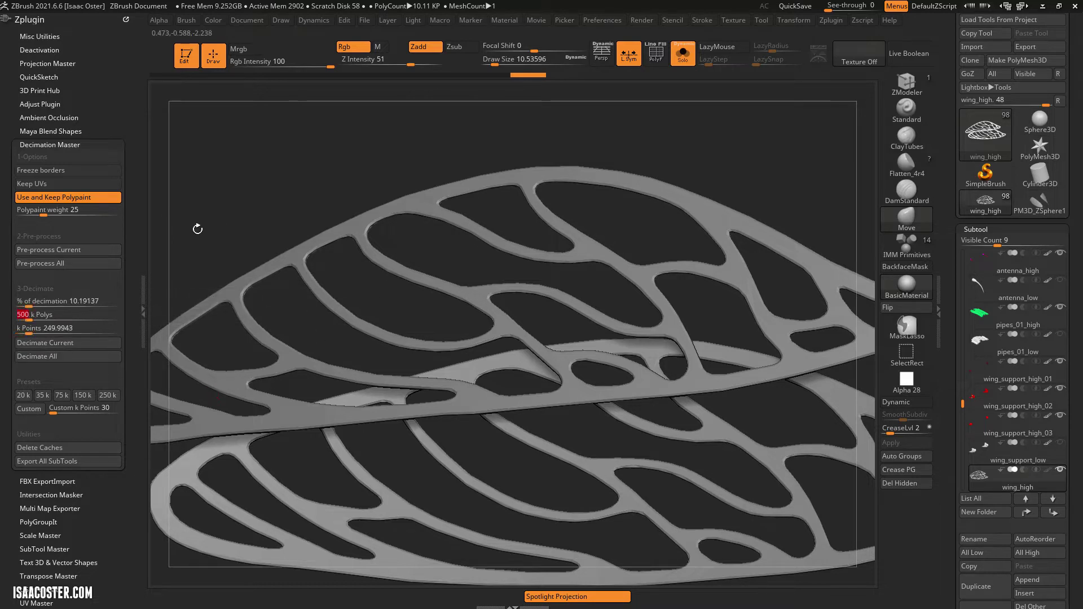
pyautogui.click(1047, 471)
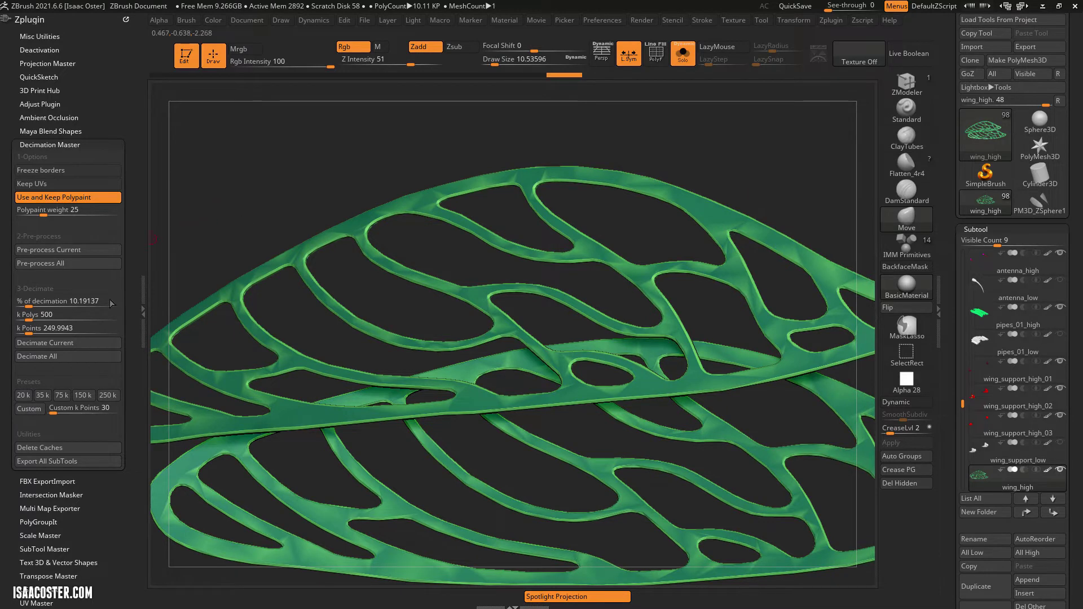
pyautogui.click(67, 343)
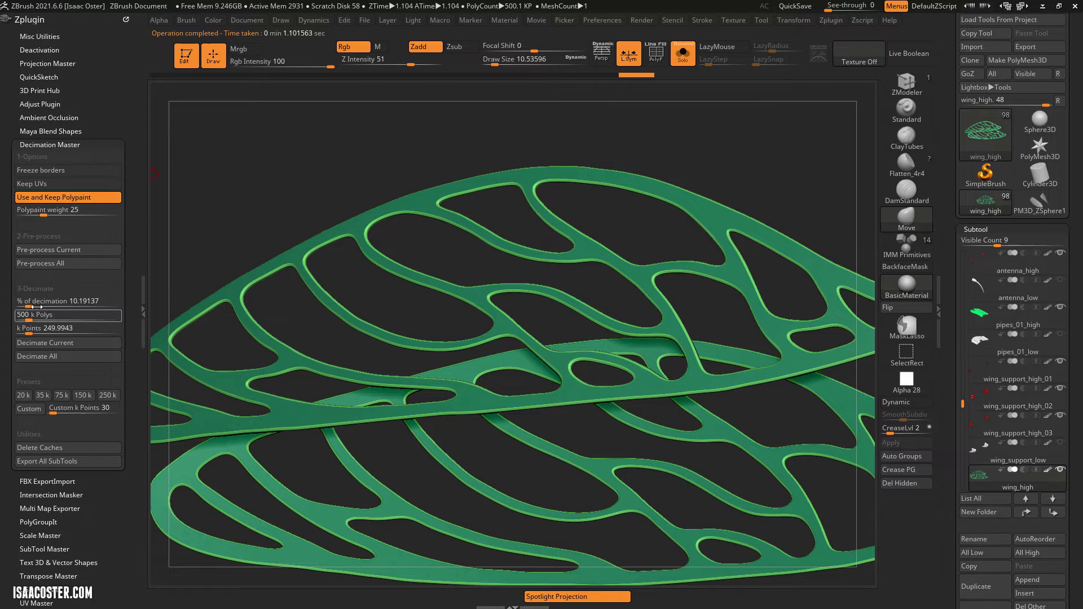
# - Check the polyframe of the re-decimated wing_high mesh, then hide it and look over both wings
pyautogui.moveTo(353, 142); pyautogui.dragTo(346, 157)
pyautogui.hotkey('shift', 'f')
pyautogui.moveTo(772, 146); pyautogui.dragTo(801, 180)
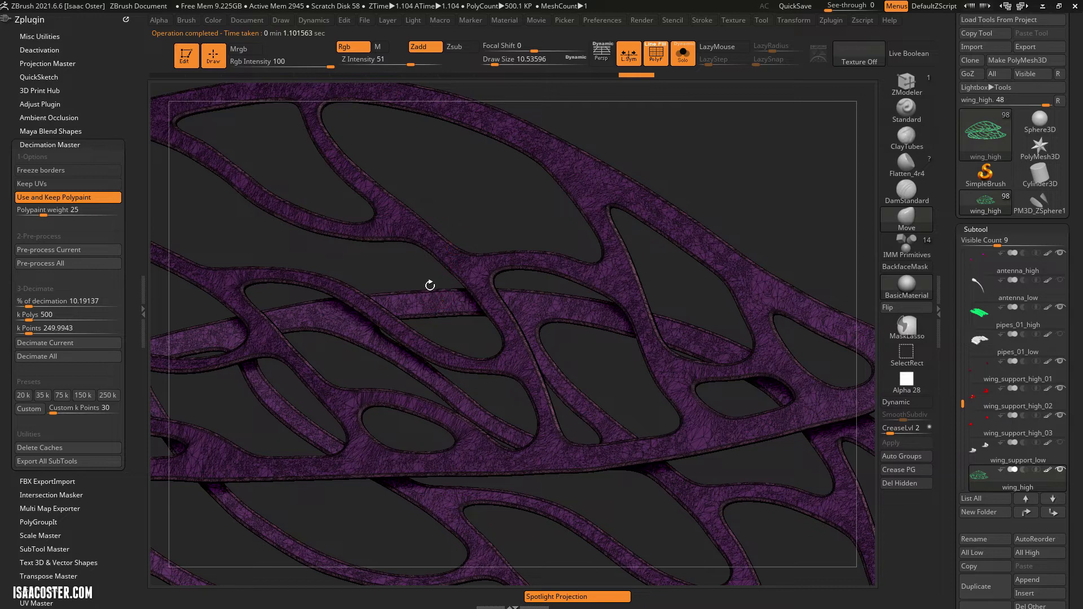
pyautogui.moveTo(775, 181)
pyautogui.mouseDown()
pyautogui.moveTo(762, 189)
pyautogui.moveTo(756, 164)
pyautogui.moveTo(788, 167)
pyautogui.moveTo(721, 125)
pyautogui.moveTo(807, 150)
pyautogui.moveTo(824, 186)
pyautogui.mouseUp()
pyautogui.hotkey('shift', 'f')
# - Bring the ZSceneManager window over the canvas, check wing_high's entry and view the wings from other angles
pyautogui.moveTo(1050, 289)
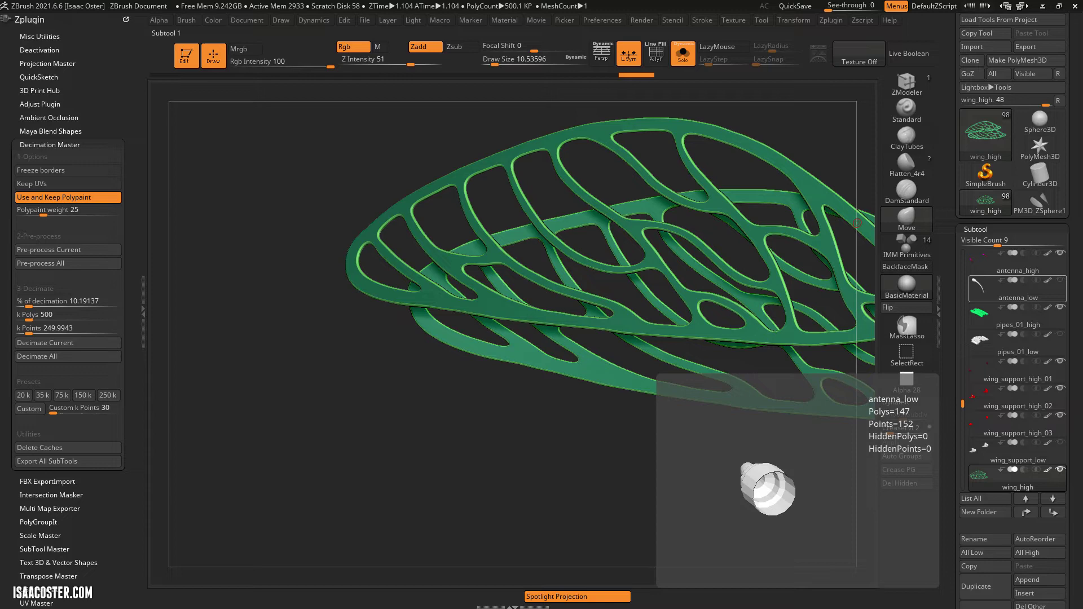
pyautogui.moveTo(1082, 51); pyautogui.dragTo(790, 55)
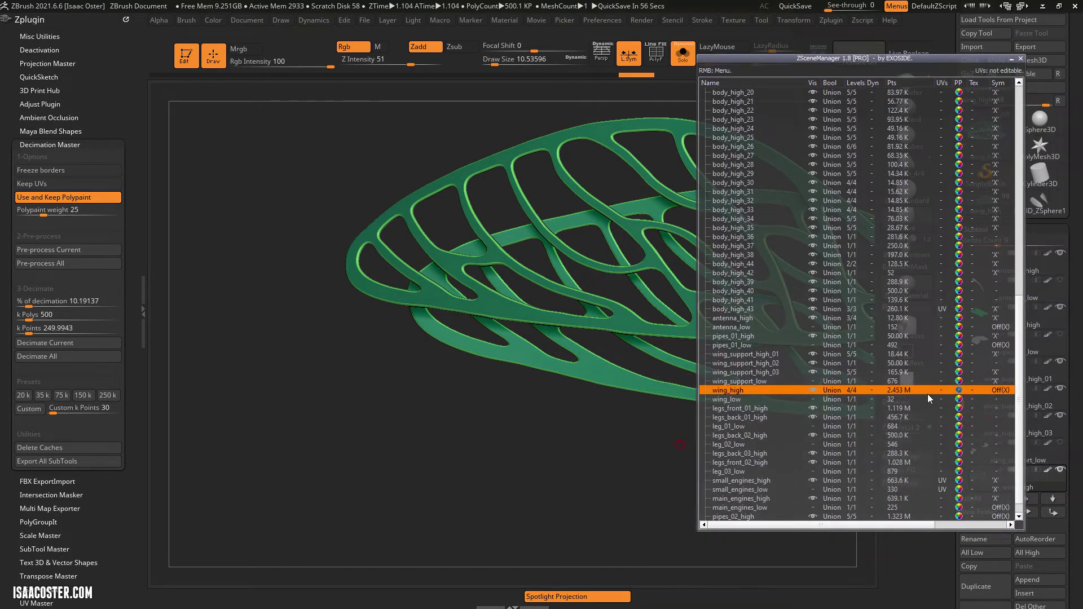
pyautogui.moveTo(369, 493); pyautogui.dragTo(377, 466)
pyautogui.moveTo(595, 143); pyautogui.dragTo(635, 189)
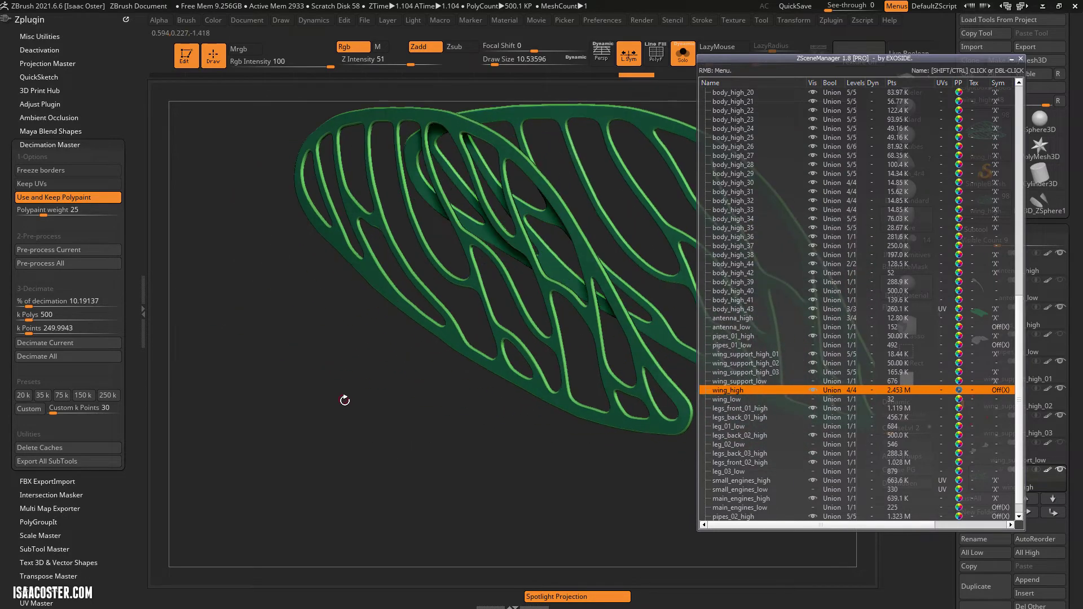
pyautogui.moveTo(344, 400); pyautogui.dragTo(316, 411)
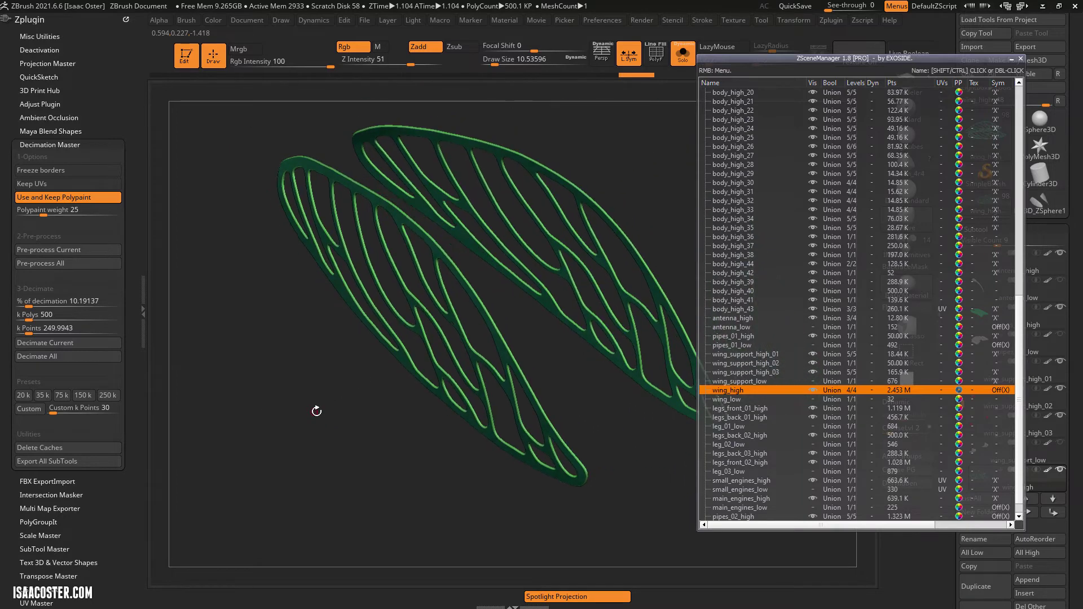
pyautogui.moveTo(604, 139); pyautogui.dragTo(614, 115)
# - Reposition the ZSceneManager window and review the point counts of the body_high subtools further up the list
pyautogui.moveTo(751, 58); pyautogui.dragTo(763, 85)
pyautogui.moveTo(575, 146); pyautogui.dragTo(631, 234)
pyautogui.moveTo(796, 87); pyautogui.dragTo(791, 83)
pyautogui.scroll(5, 887, 270)
pyautogui.scroll(6, 888, 232)
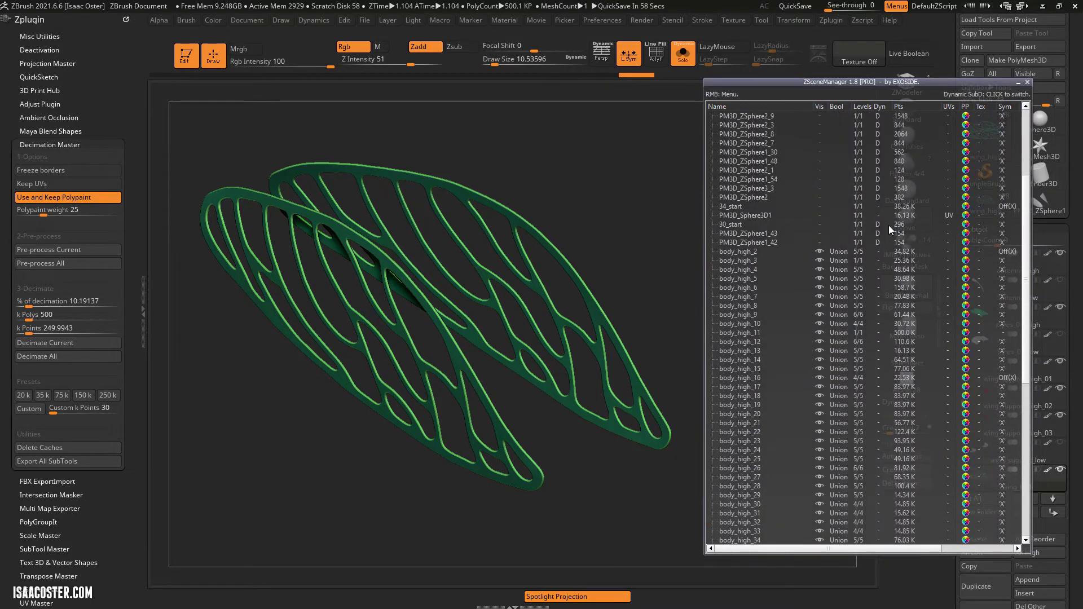
# - Review the subtool point counts down to the end of the ZSceneManager list and inspect wing_high from several angles
pyautogui.scroll(-12, 797, 343)
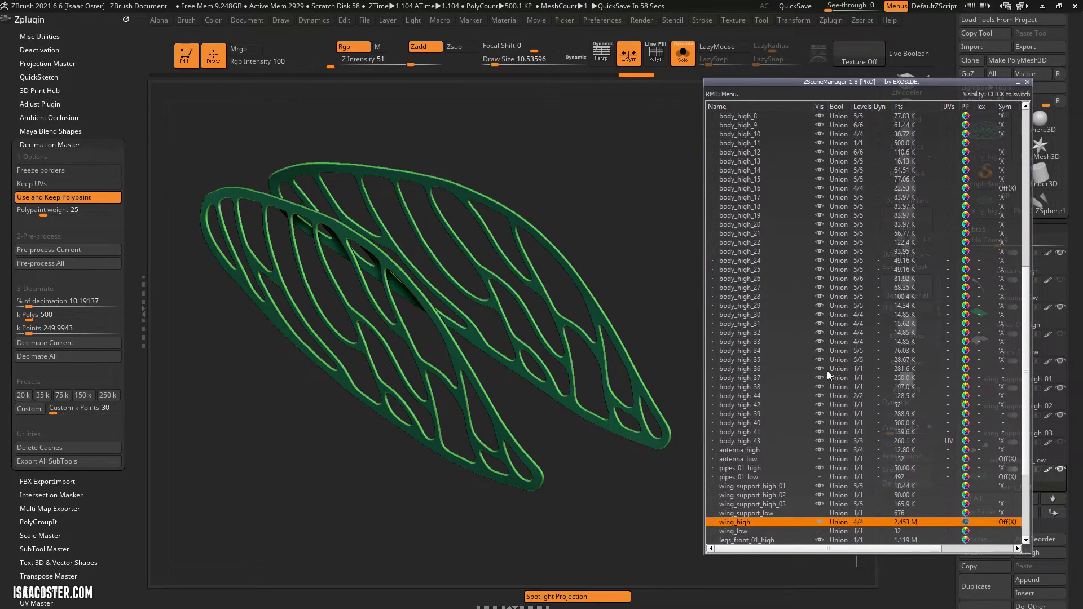
pyautogui.moveTo(630, 306); pyautogui.dragTo(632, 283)
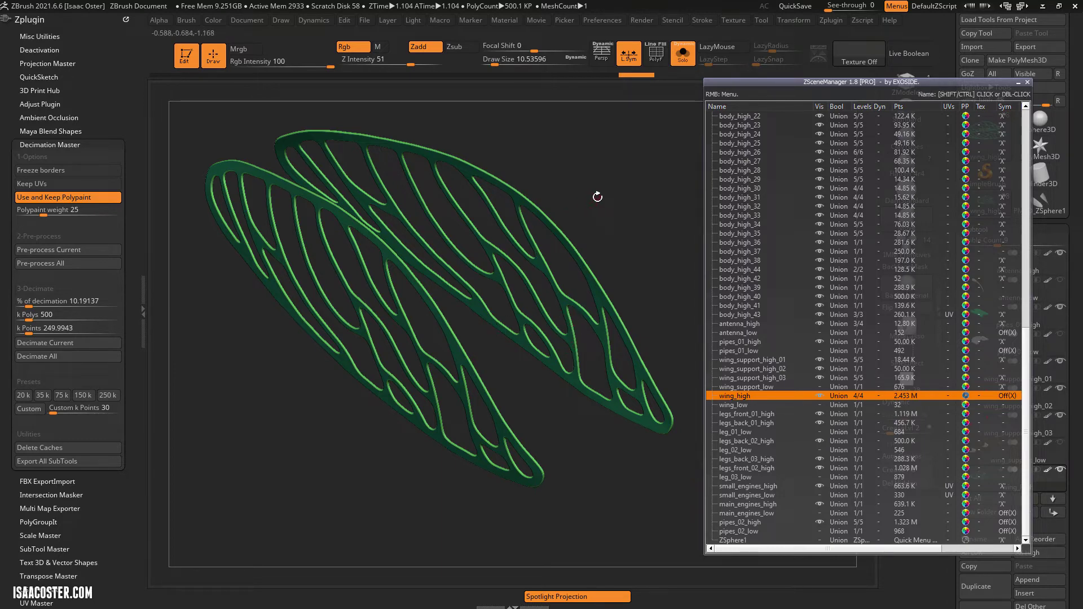
pyautogui.moveTo(508, 367); pyautogui.dragTo(604, 140)
pyautogui.moveTo(625, 244); pyautogui.dragTo(543, 253)
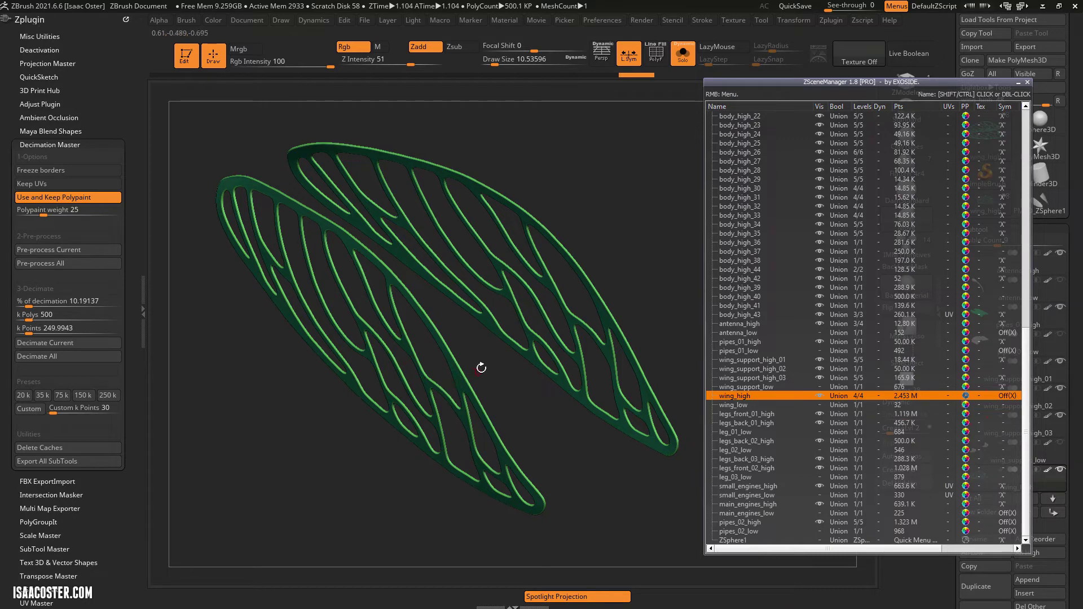
pyautogui.moveTo(516, 400); pyautogui.dragTo(515, 354)
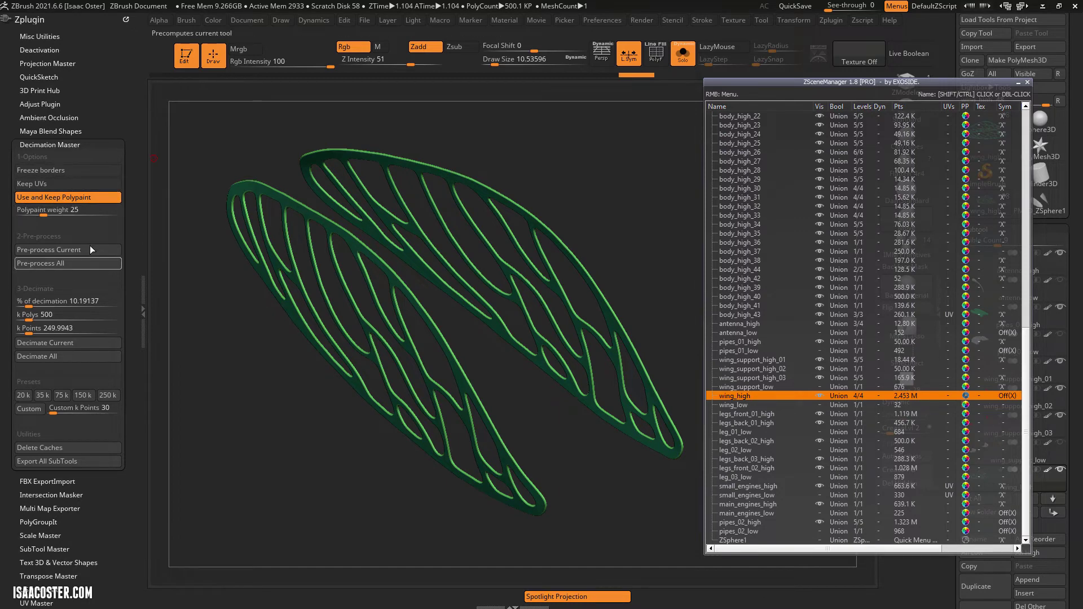
pyautogui.hotkey('shift', 'f')
pyautogui.moveTo(546, 428)
pyautogui.mouseDown()
pyautogui.moveTo(635, 297)
pyautogui.moveTo(649, 237)
pyautogui.moveTo(634, 185)
pyautogui.moveTo(612, 222)
pyautogui.moveTo(627, 219)
pyautogui.moveTo(607, 215)
pyautogui.moveTo(627, 211)
pyautogui.mouseUp()
pyautogui.press('f')
# - Make body_high_2 the active subtool through ZSceneManager and turn Solo mode off
pyautogui.moveTo(966, 81); pyautogui.dragTo(960, 82)
pyautogui.scroll(9, 752, 182)
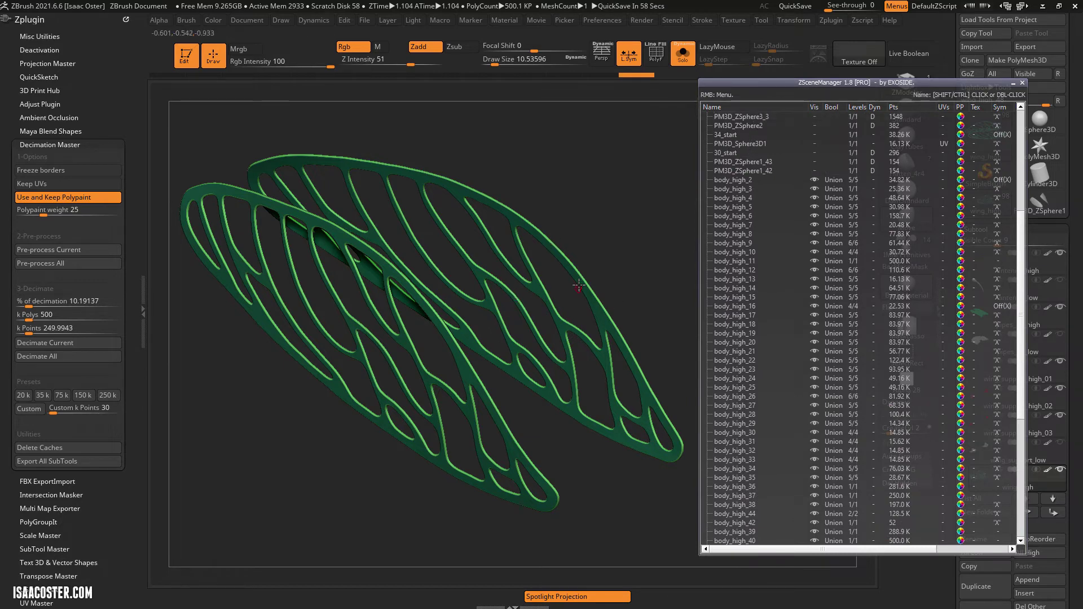
pyautogui.click(753, 181)
pyautogui.scroll(-4, 717, 378)
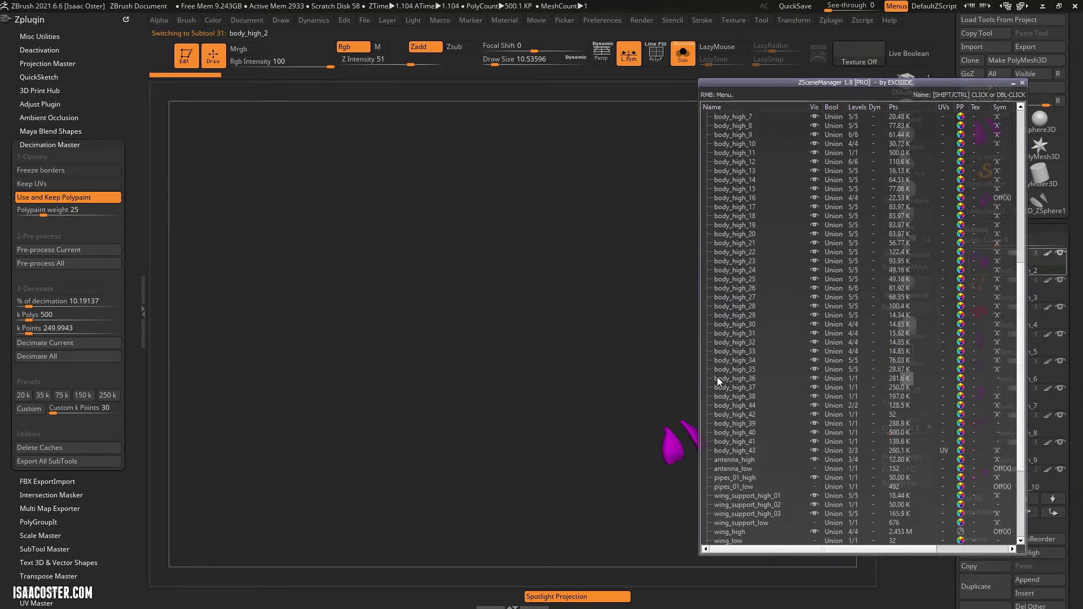
pyautogui.scroll(-1, 717, 381)
pyautogui.click(683, 54)
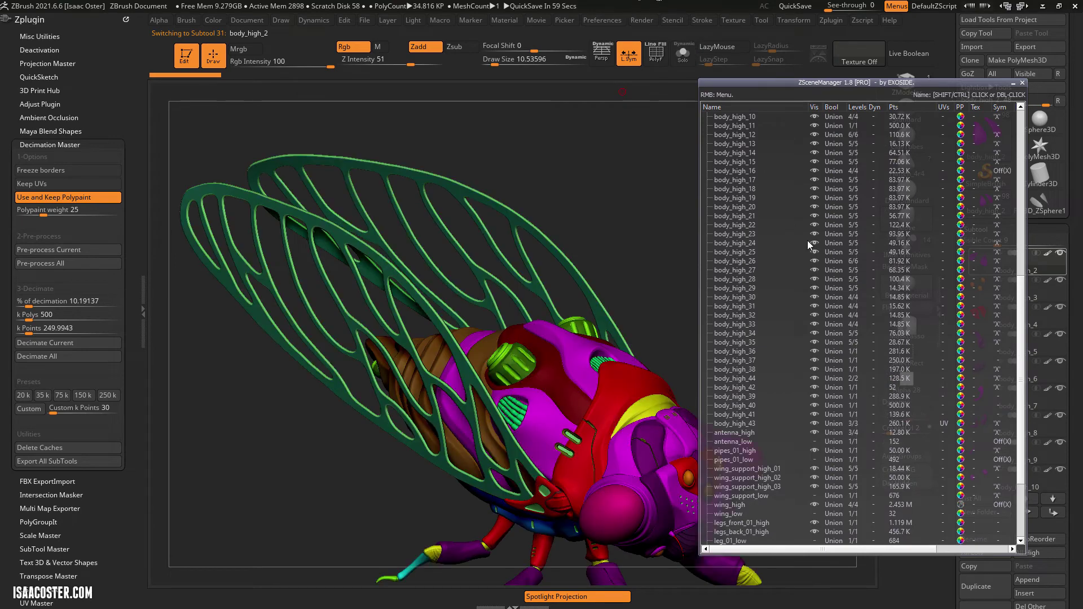
# - Select the subtools from body_high_2 through body_high_43 in ZSceneManager and show only those, hiding all others
pyautogui.scroll(6, 786, 181)
pyautogui.scroll(-6, 787, 288)
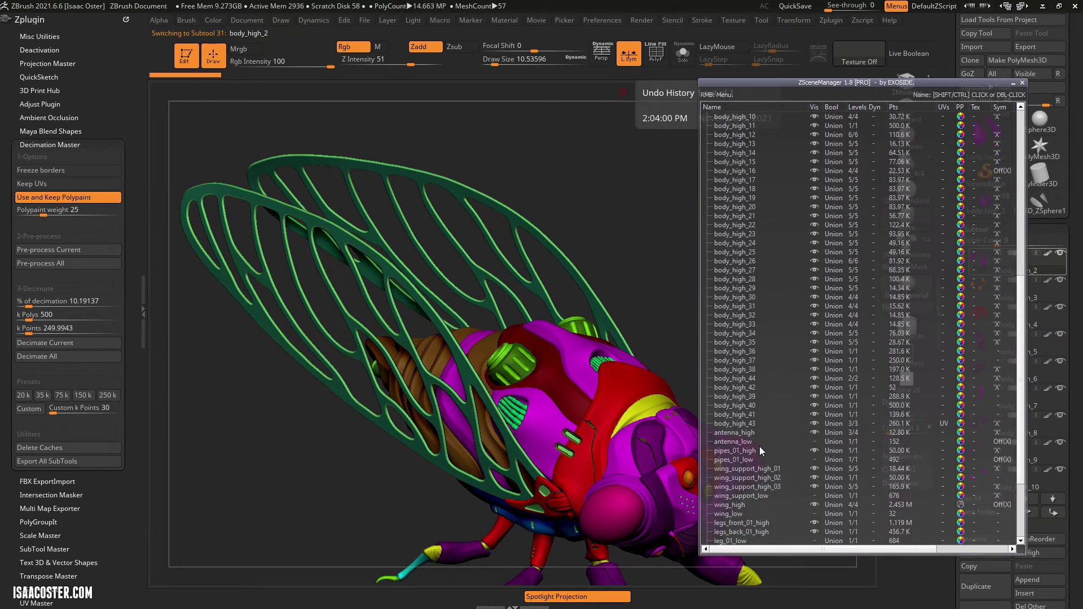
pyautogui.keyDown('shift'); pyautogui.click(747, 424); pyautogui.keyUp('shift')
pyautogui.rightClick(773, 189)
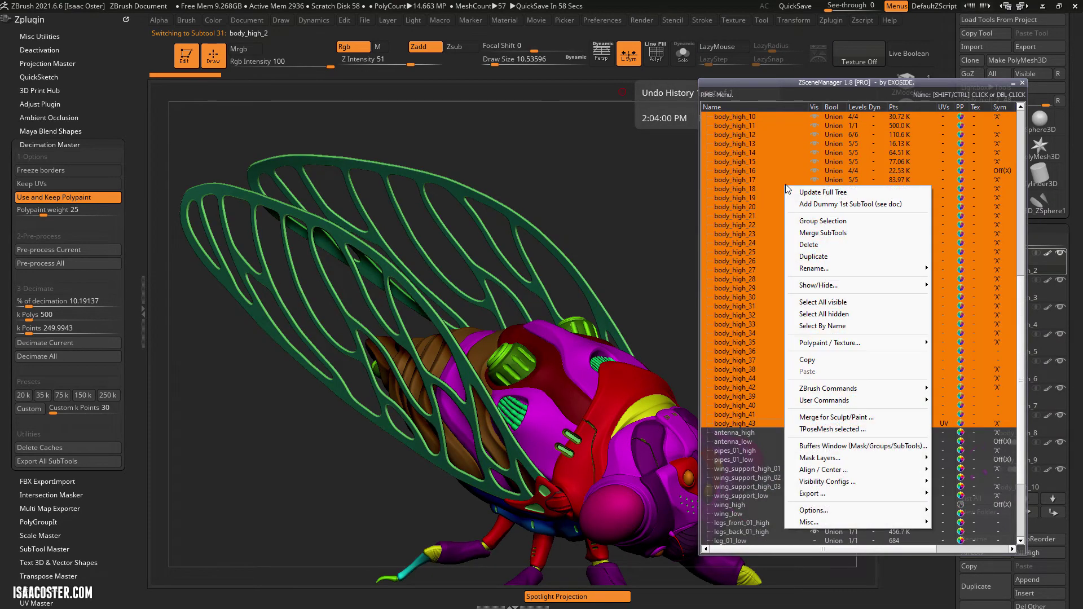
pyautogui.moveTo(837, 291)
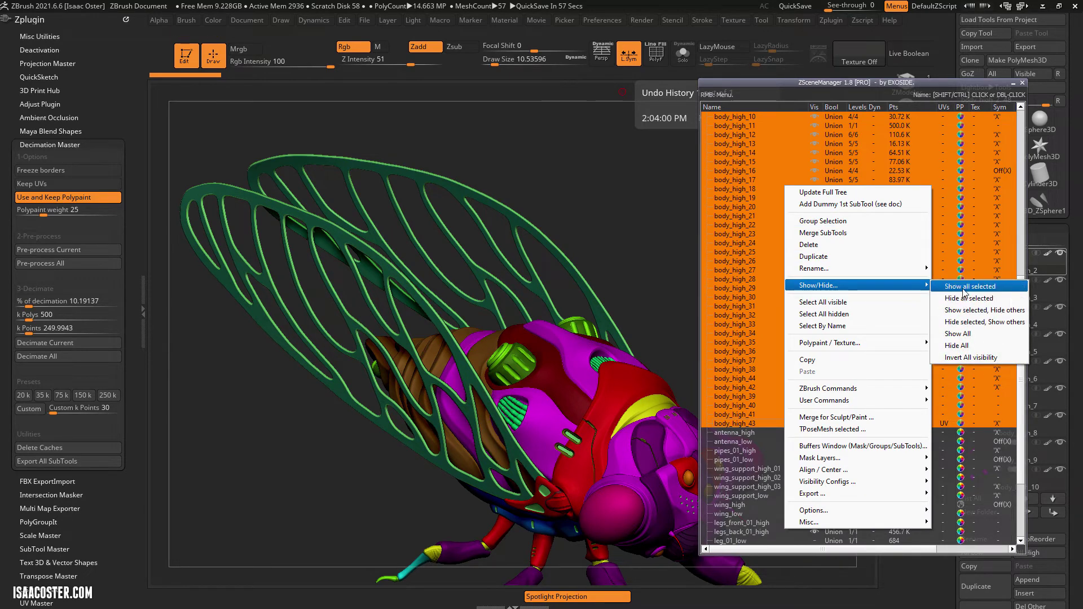
pyautogui.click(971, 310)
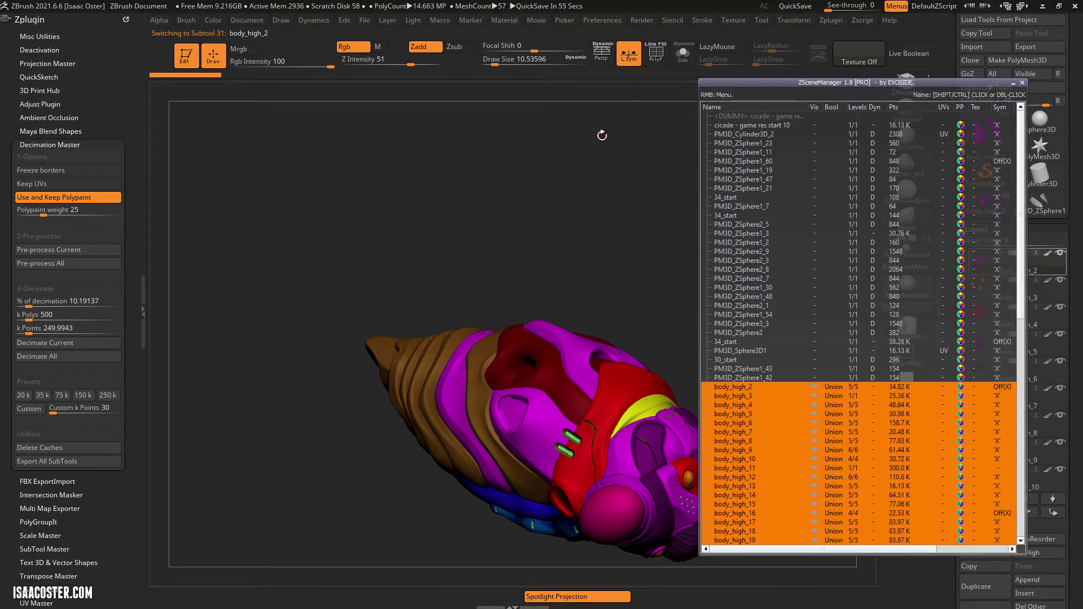
# - Bring the whole body into view, collapse Decimation Master and open the FBX ExportImport plugin options
pyautogui.keyDown('alt'); pyautogui.moveTo(481, 143); pyautogui.dragTo(621, 217); pyautogui.keyUp('alt')
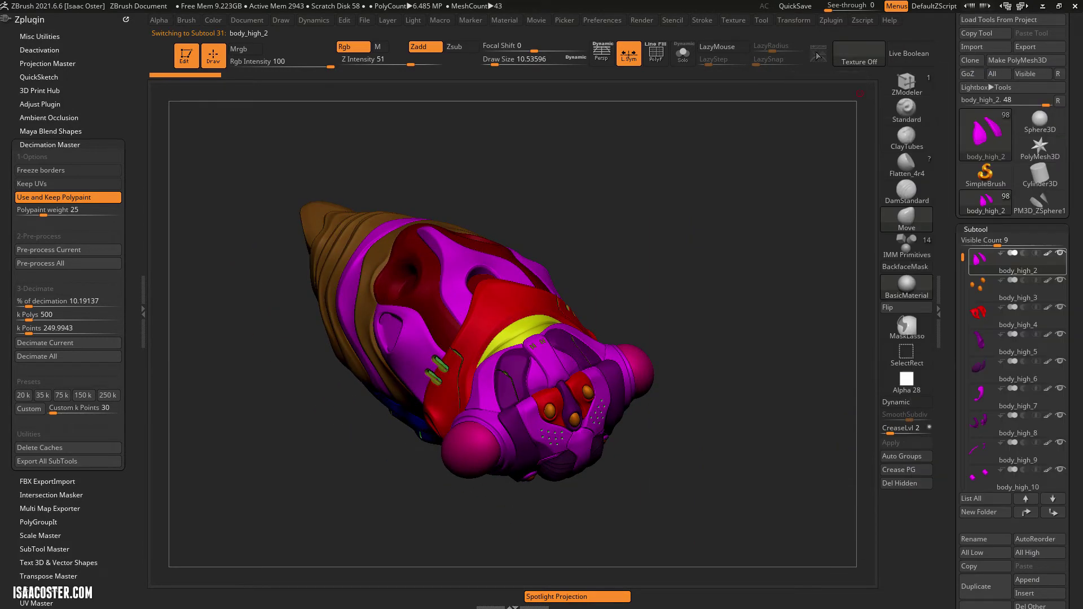
pyautogui.click(832, 20)
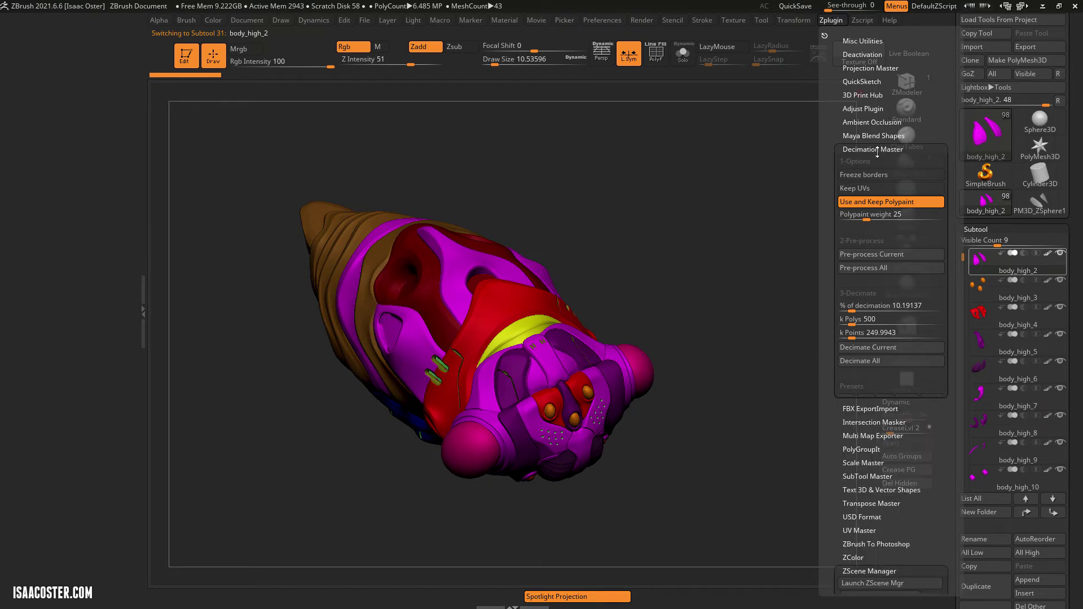
pyautogui.click(875, 150)
pyautogui.click(863, 163)
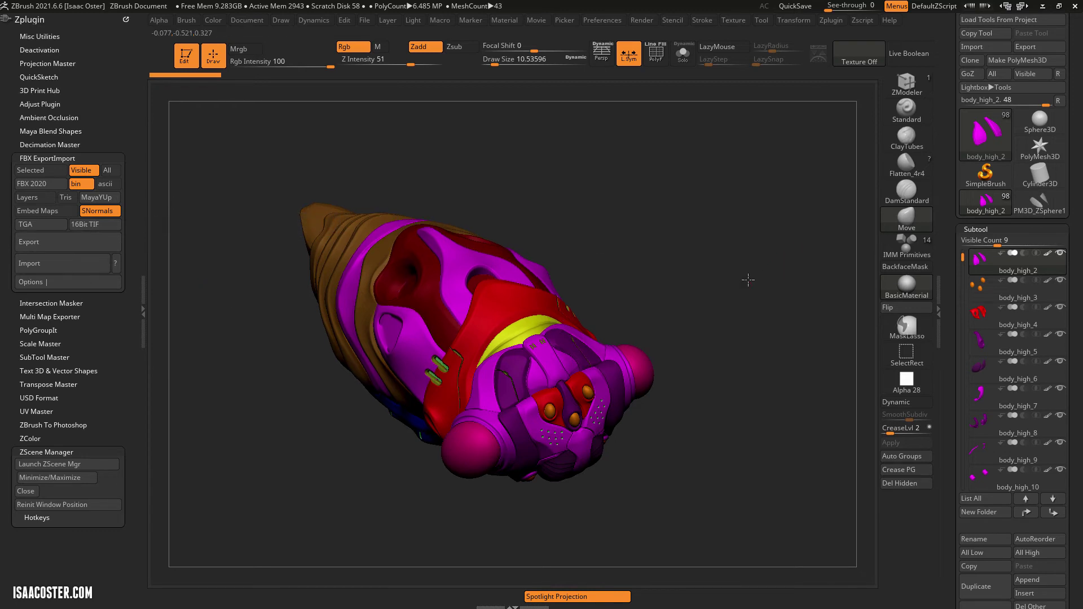
# - Inspect the isolated body from another angle and check the polygon and point information for body_high_2
pyautogui.moveTo(749, 278); pyautogui.dragTo(756, 249)
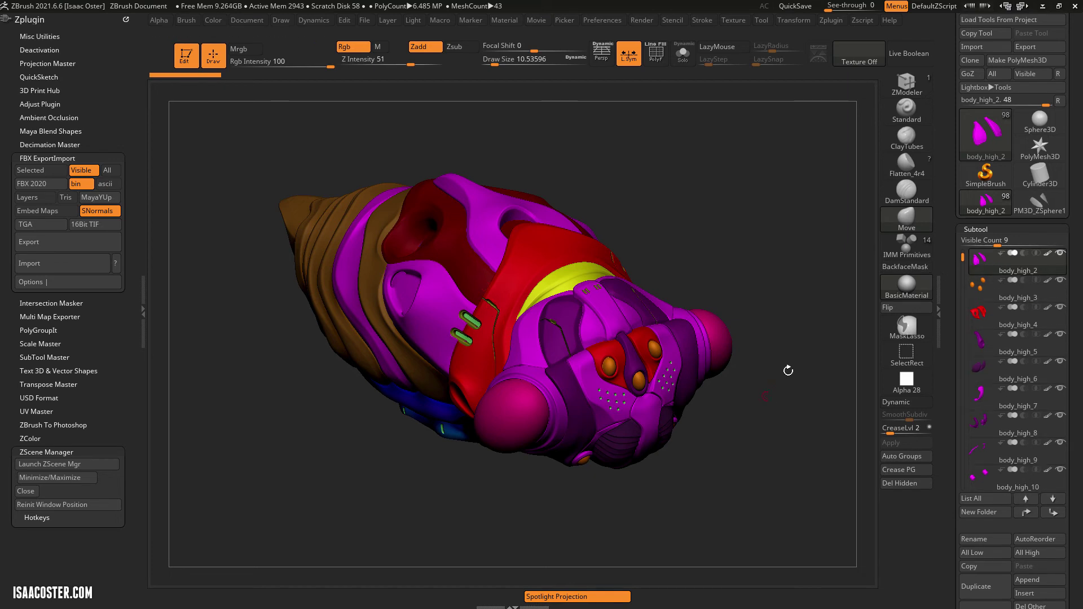
pyautogui.moveTo(778, 213); pyautogui.dragTo(697, 194)
pyautogui.press('f')
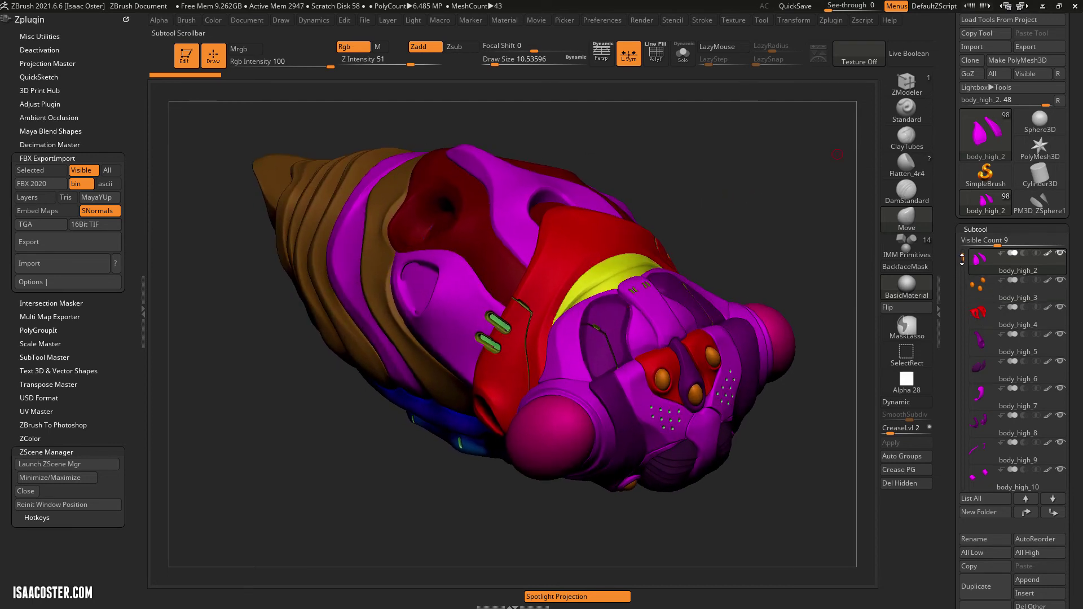
pyautogui.moveTo(963, 256)
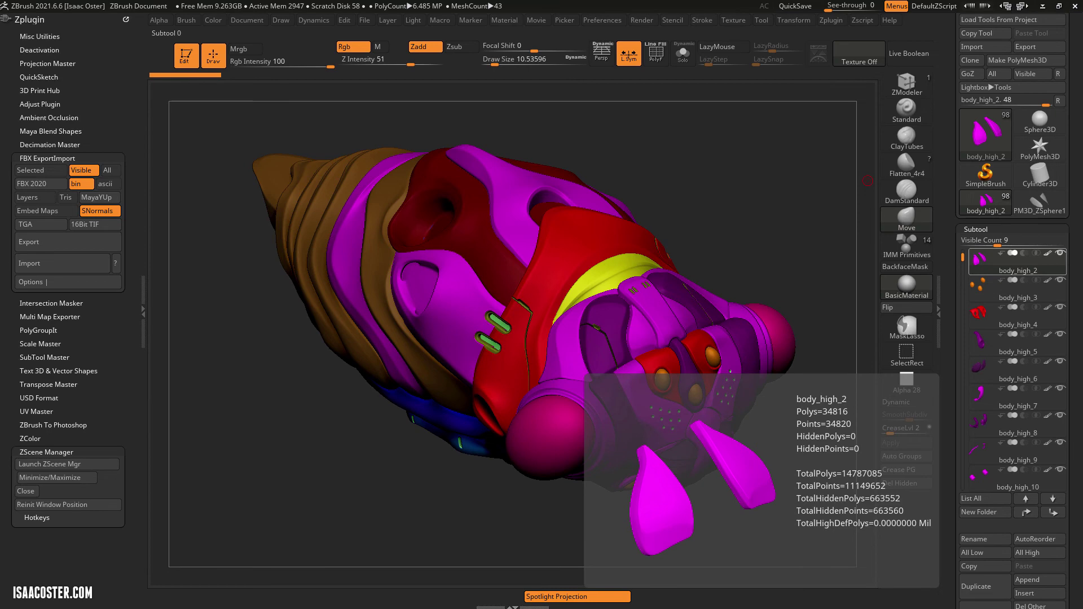
# - Select every subtool ending in _high from antenna_high to pipes_02_high in ZSceneManager and show only those, hiding the others
pyautogui.hotkey('alt', 'Tab')
pyautogui.moveTo(791, 85); pyautogui.dragTo(708, 66)
pyautogui.scroll(-16, 702, 310)
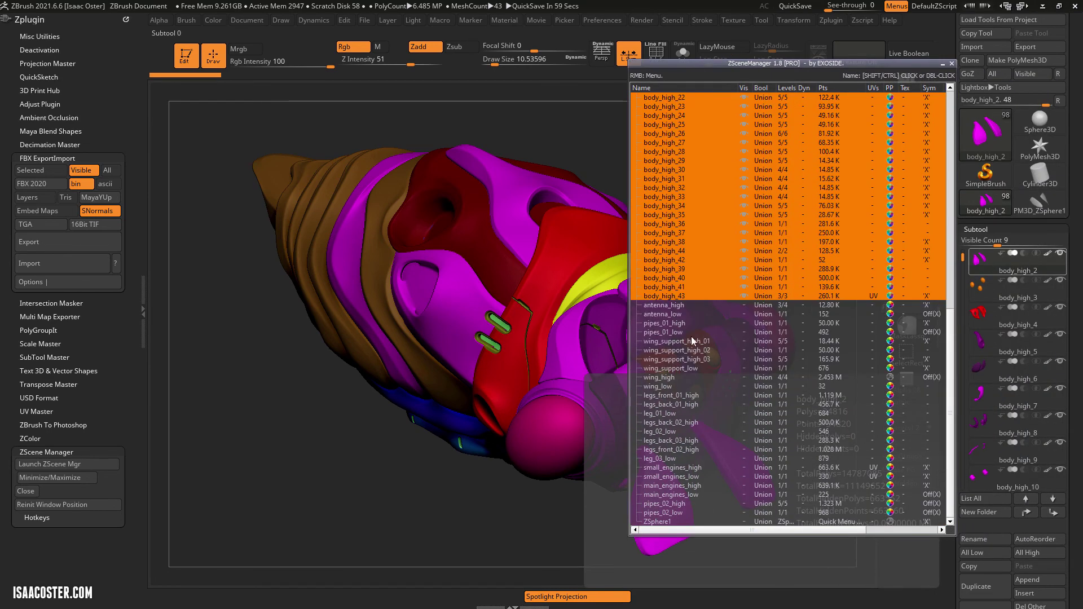
pyautogui.click(681, 305)
pyautogui.keyDown('ctrl'); pyautogui.click(682, 323); pyautogui.keyUp('ctrl')
pyautogui.keyDown('ctrl'); pyautogui.click(703, 341); pyautogui.keyUp('ctrl')
pyautogui.keyDown('ctrl'); pyautogui.click(703, 349); pyautogui.keyUp('ctrl')
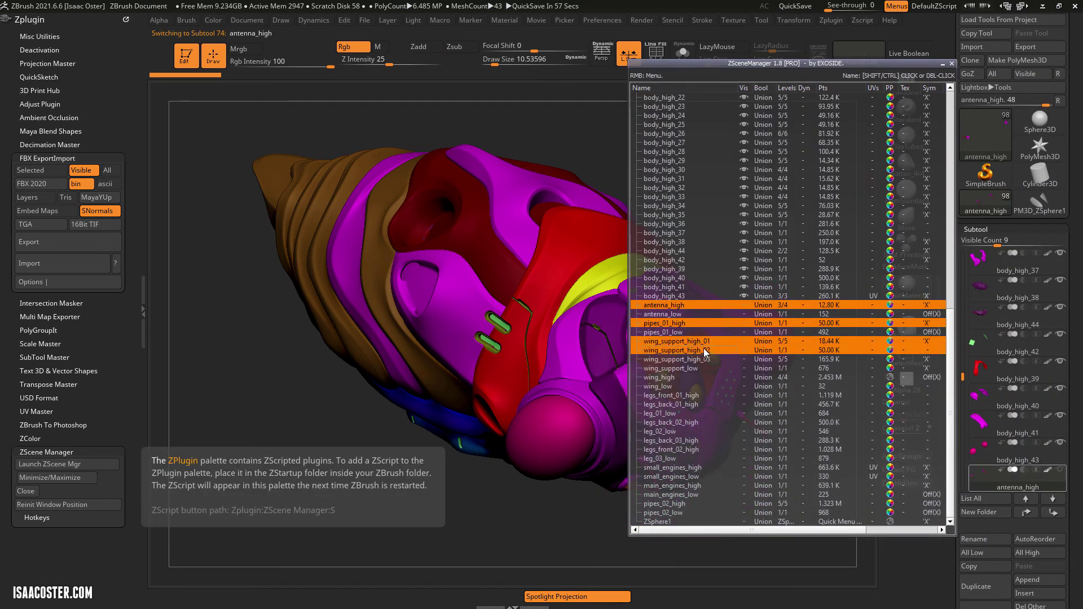
pyautogui.keyDown('ctrl'); pyautogui.click(703, 358); pyautogui.keyUp('ctrl')
pyautogui.keyDown('ctrl'); pyautogui.click(671, 378); pyautogui.keyUp('ctrl')
pyautogui.keyDown('ctrl'); pyautogui.click(695, 396); pyautogui.keyUp('ctrl')
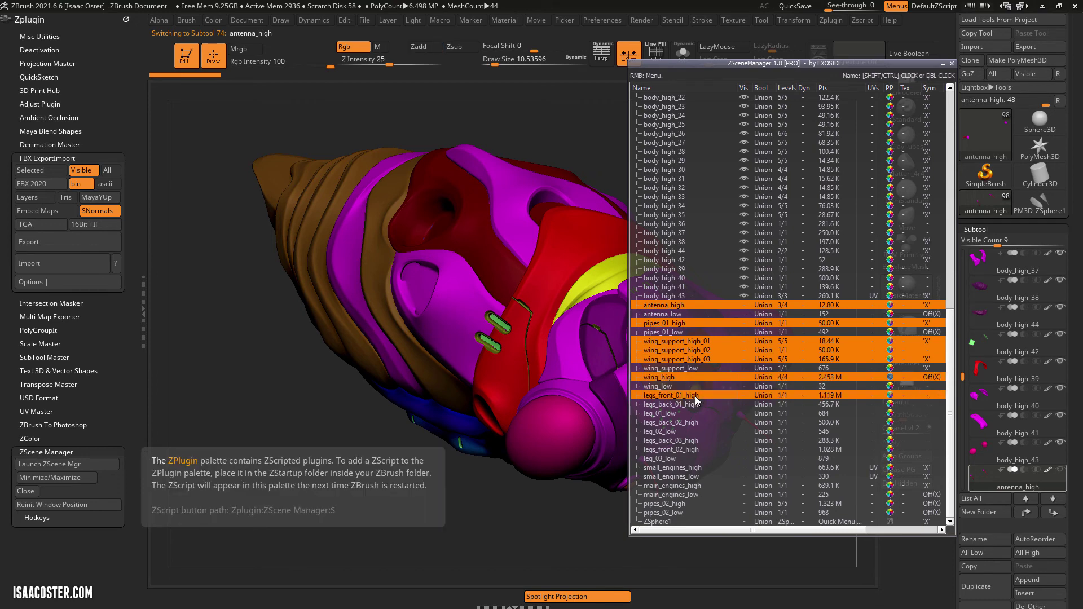
pyautogui.keyDown('ctrl'); pyautogui.click(689, 404); pyautogui.keyUp('ctrl')
pyautogui.keyDown('ctrl'); pyautogui.click(680, 424); pyautogui.keyUp('ctrl')
pyautogui.keyDown('ctrl'); pyautogui.click(689, 440); pyautogui.keyUp('ctrl')
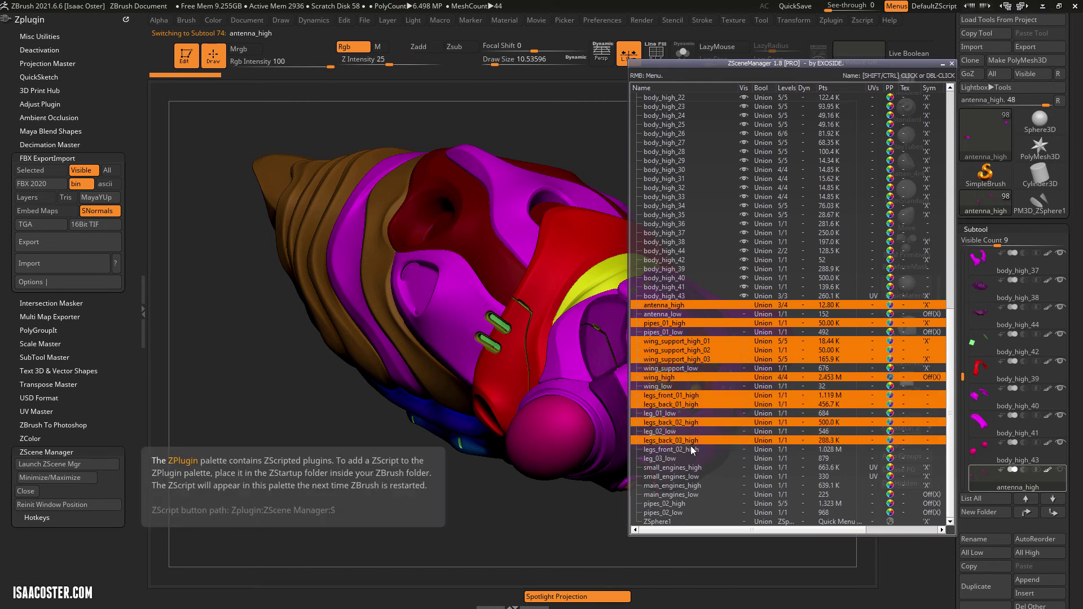
pyautogui.keyDown('ctrl'); pyautogui.click(692, 450); pyautogui.keyUp('ctrl')
pyautogui.keyDown('ctrl'); pyautogui.click(699, 468); pyautogui.keyUp('ctrl')
pyautogui.keyDown('ctrl'); pyautogui.click(698, 484); pyautogui.keyUp('ctrl')
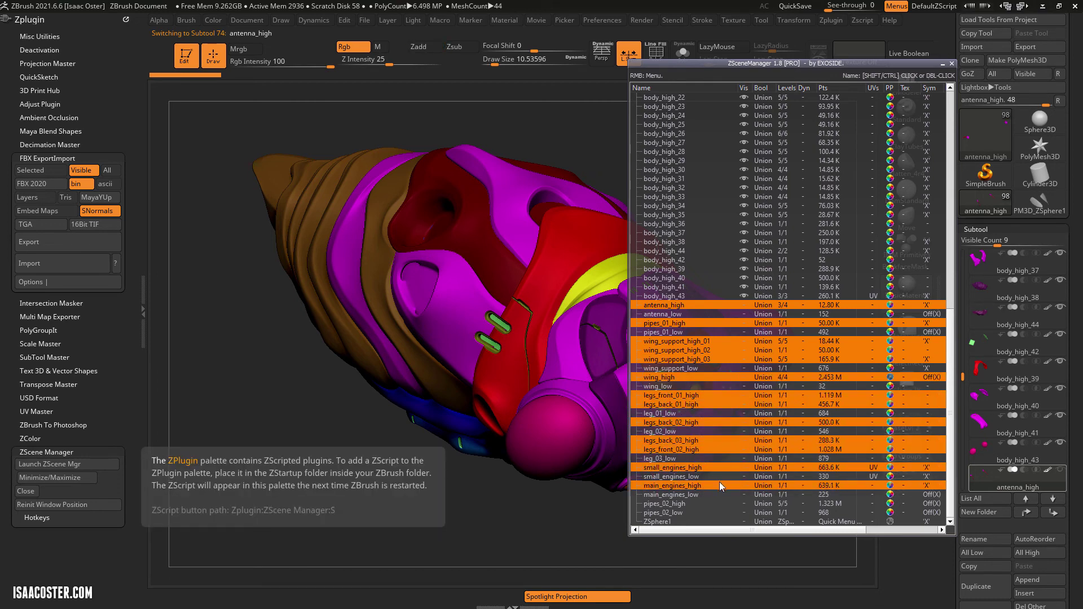
pyautogui.keyDown('ctrl'); pyautogui.click(679, 504); pyautogui.keyUp('ctrl')
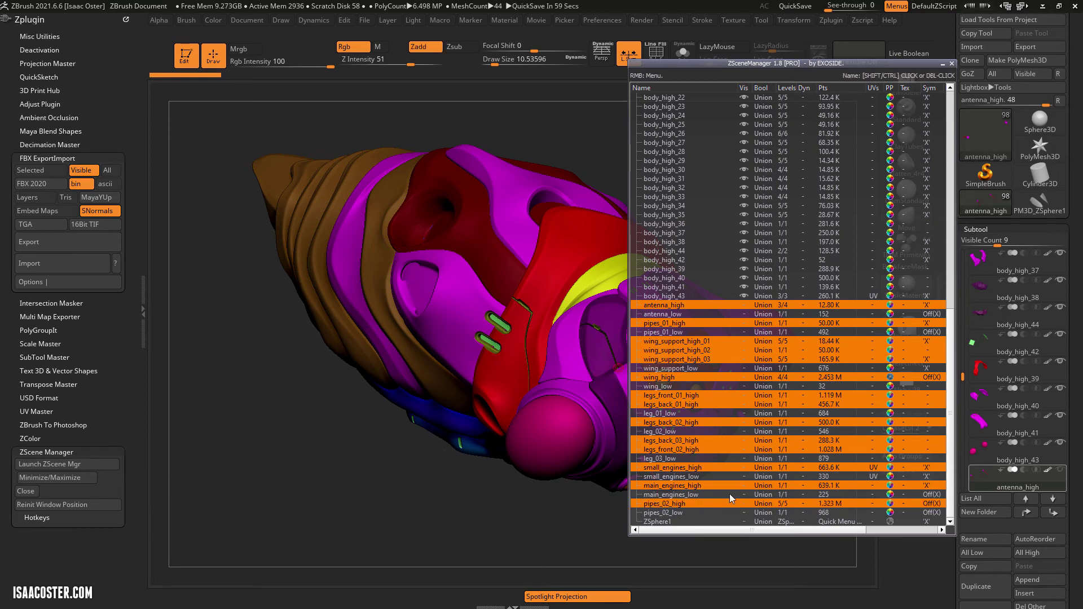
pyautogui.rightClick(687, 350)
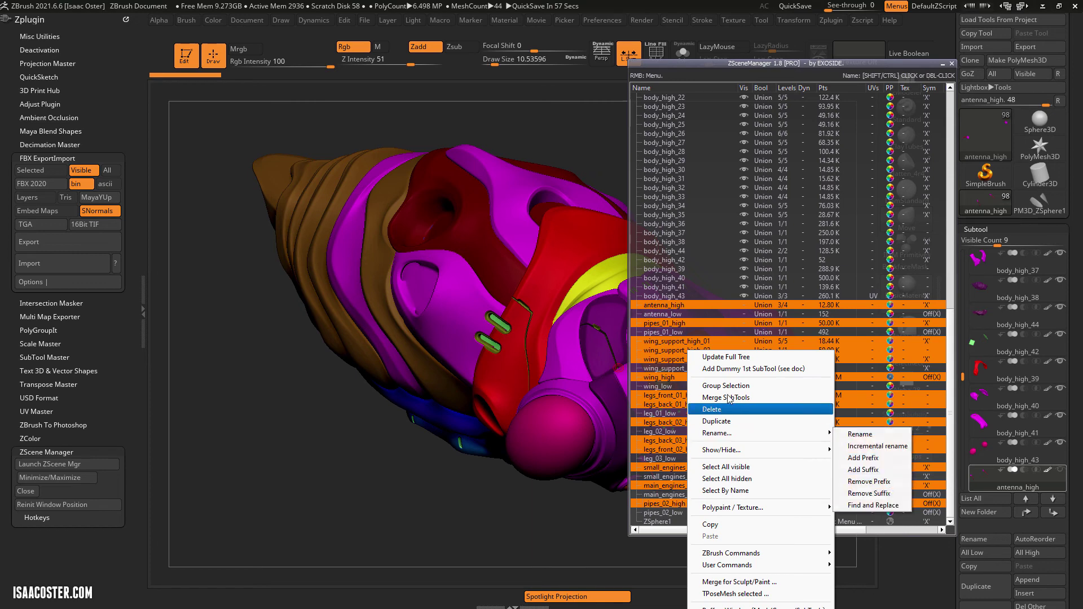
pyautogui.moveTo(750, 449)
pyautogui.click(866, 476)
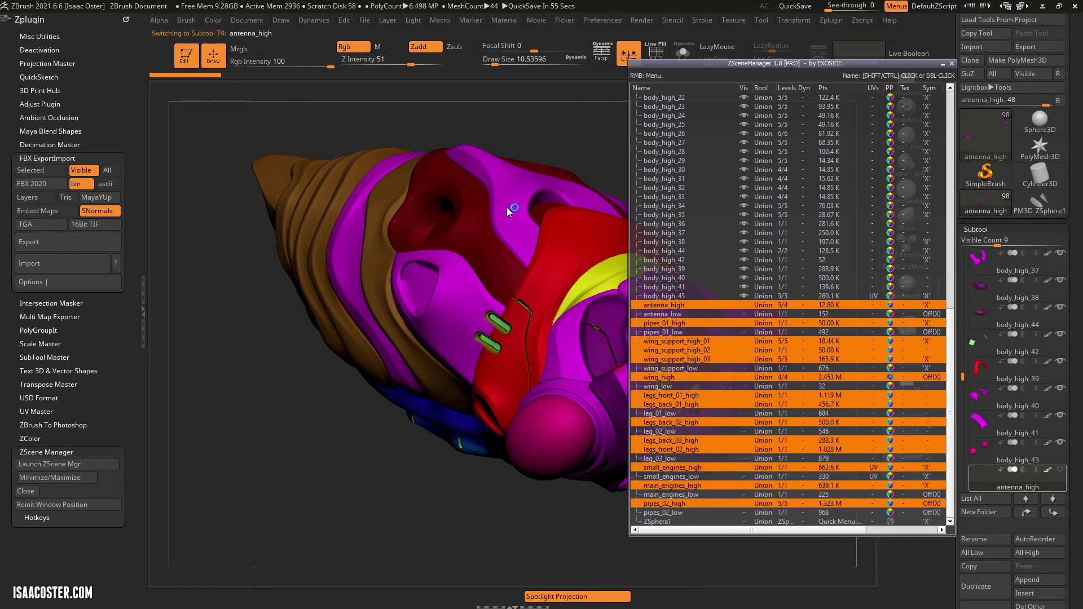
# - Move the ZSceneManager window off the model, turn perspective on and view the isolated wings, engines and legs
pyautogui.keyDown('alt'); pyautogui.moveTo(515, 313); pyautogui.dragTo(638, 138); pyautogui.keyUp('alt')
pyautogui.moveTo(697, 62); pyautogui.dragTo(903, 94)
pyautogui.moveTo(697, 194); pyautogui.dragTo(733, 237)
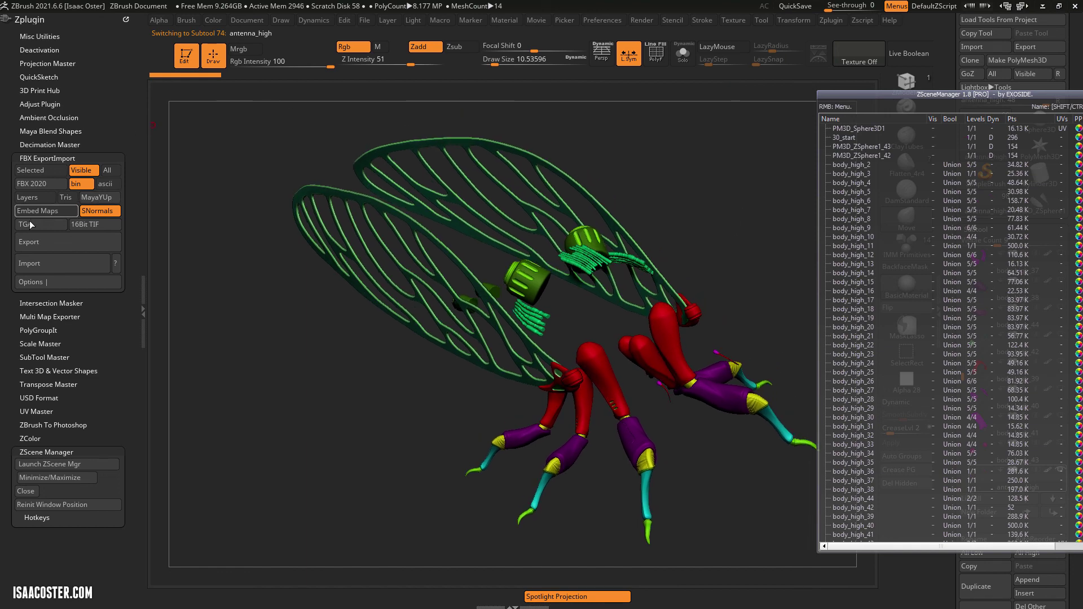
pyautogui.keyDown('alt'); pyautogui.moveTo(750, 240); pyautogui.dragTo(717, 247); pyautogui.keyUp('alt')
pyautogui.click(602, 63)
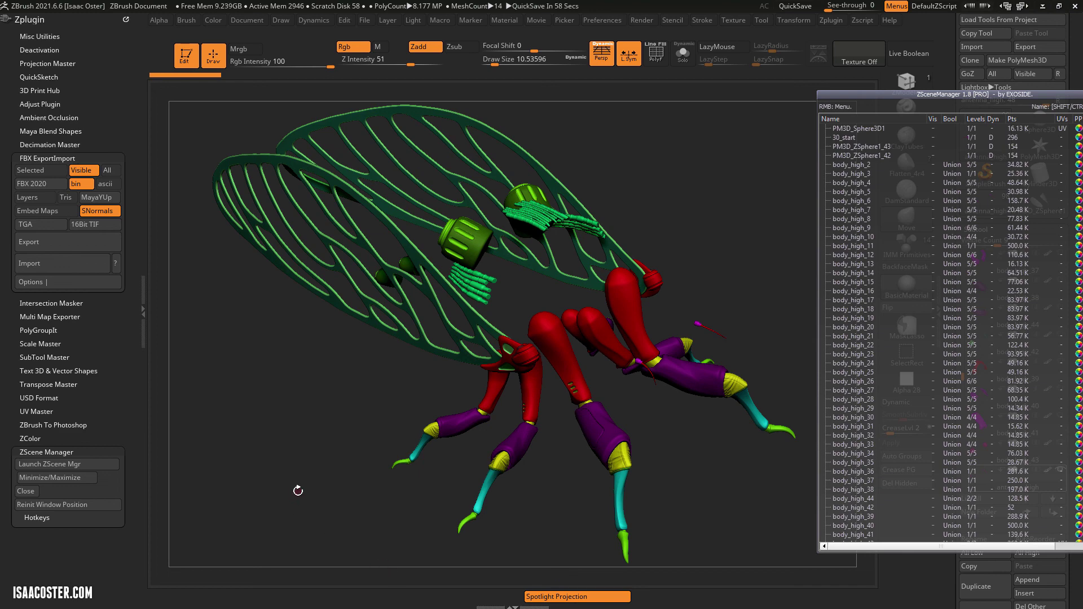
pyautogui.moveTo(301, 481); pyautogui.dragTo(339, 474)
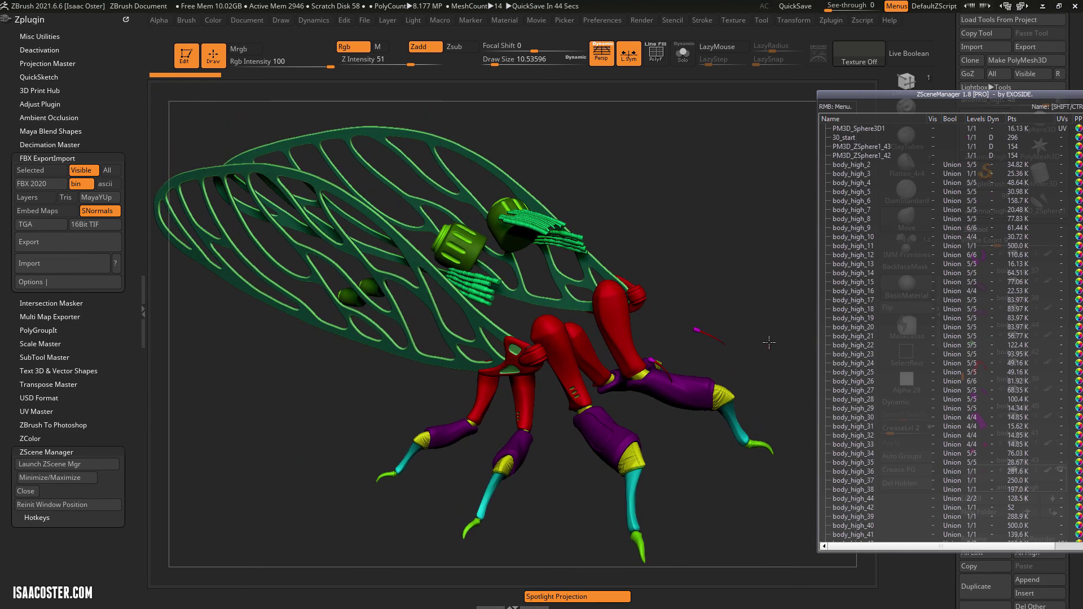